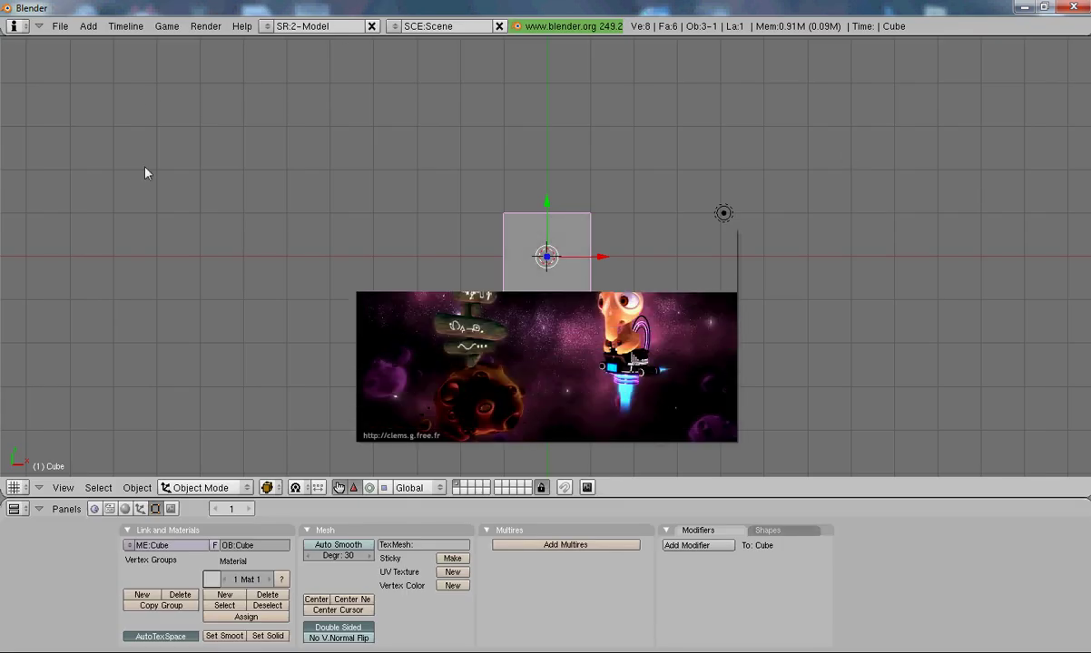
Step: Open Blackout Map #1.blend from the Saves folder
{"action": "left_click", "coordinate": [59, 26]}
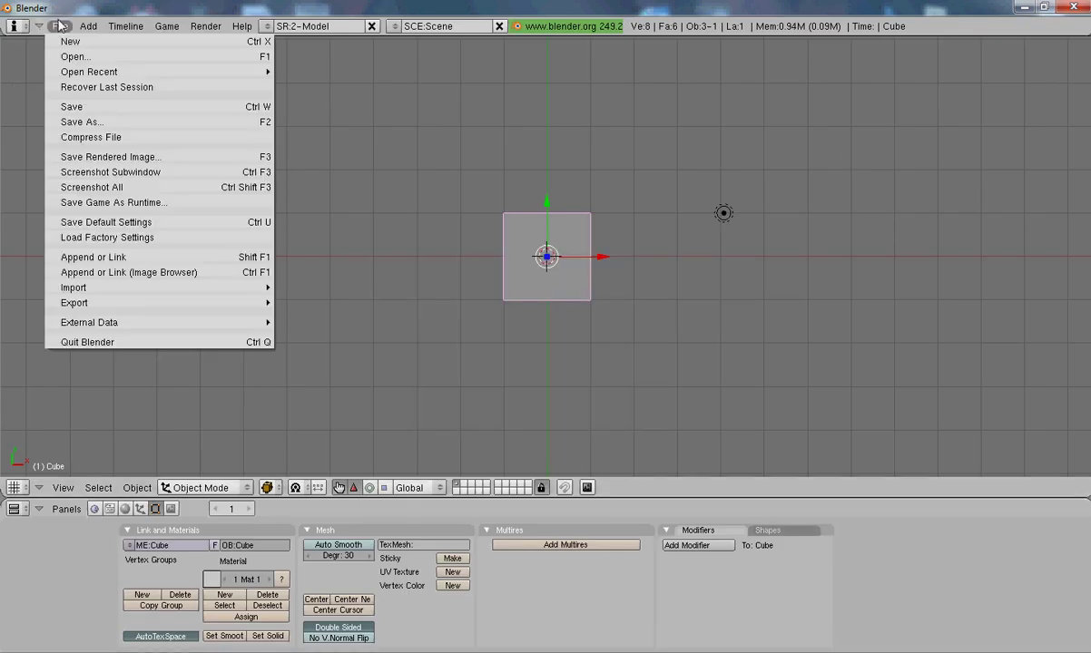
{"action": "left_click", "coordinate": [80, 57]}
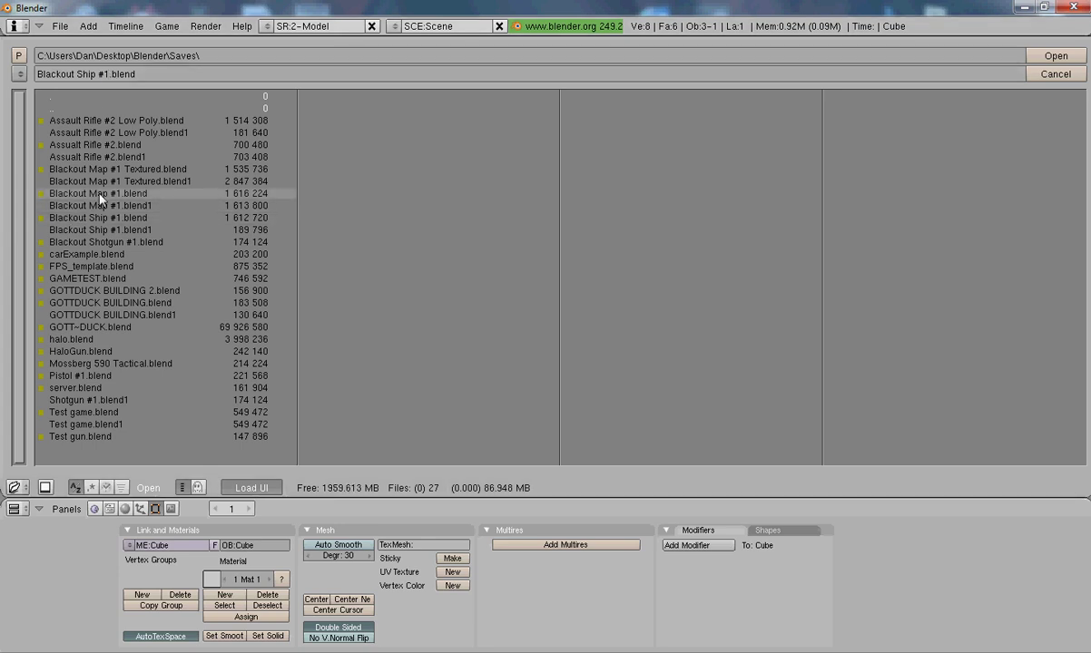
{"action": "left_click", "coordinate": [92, 192]}
{"action": "left_click", "coordinate": [1057, 57]}
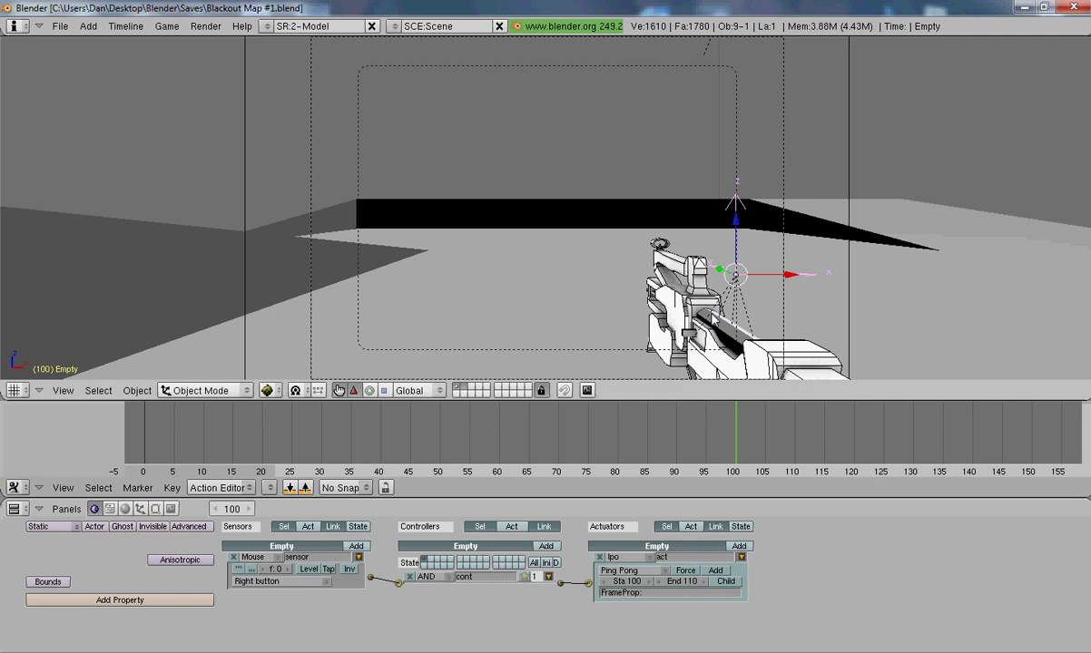
Step: Insert LocRotScale keyframes on the gun rig at frames 100, 105 and 110
{"action": "key", "text": "i"}
{"action": "left_click", "coordinate": [673, 364]}
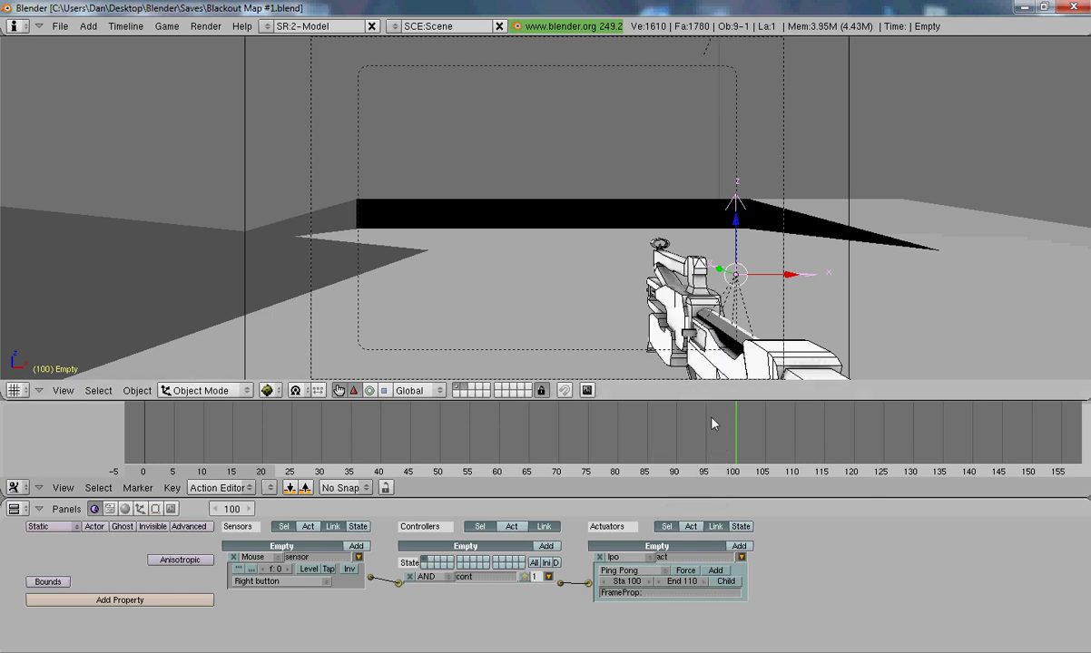
{"action": "left_click", "coordinate": [763, 445]}
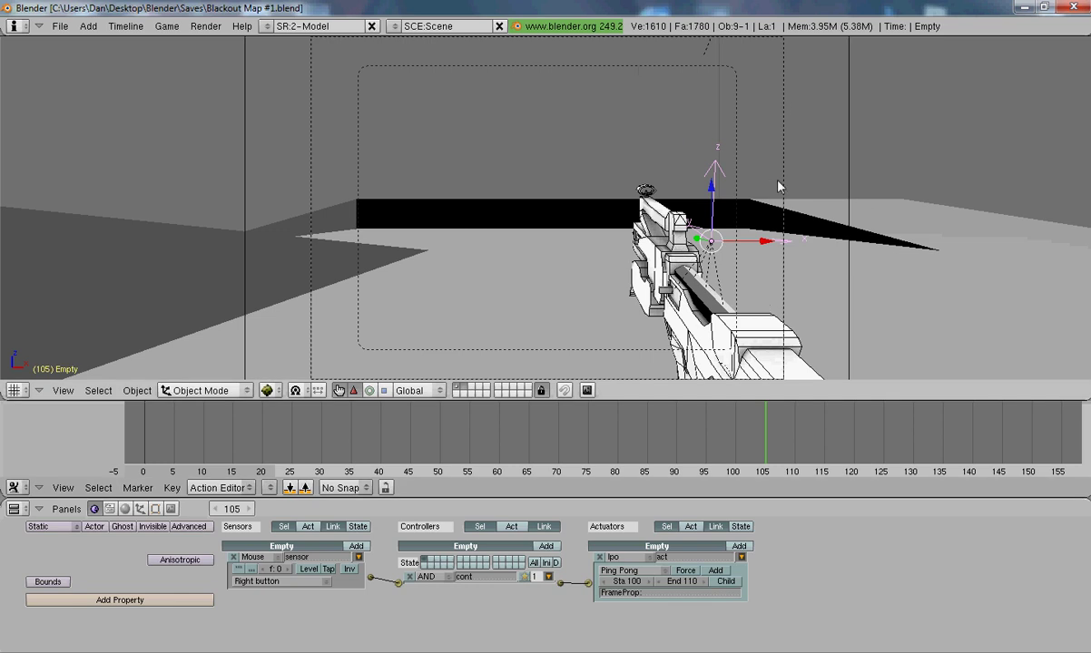
{"action": "key", "text": "i"}
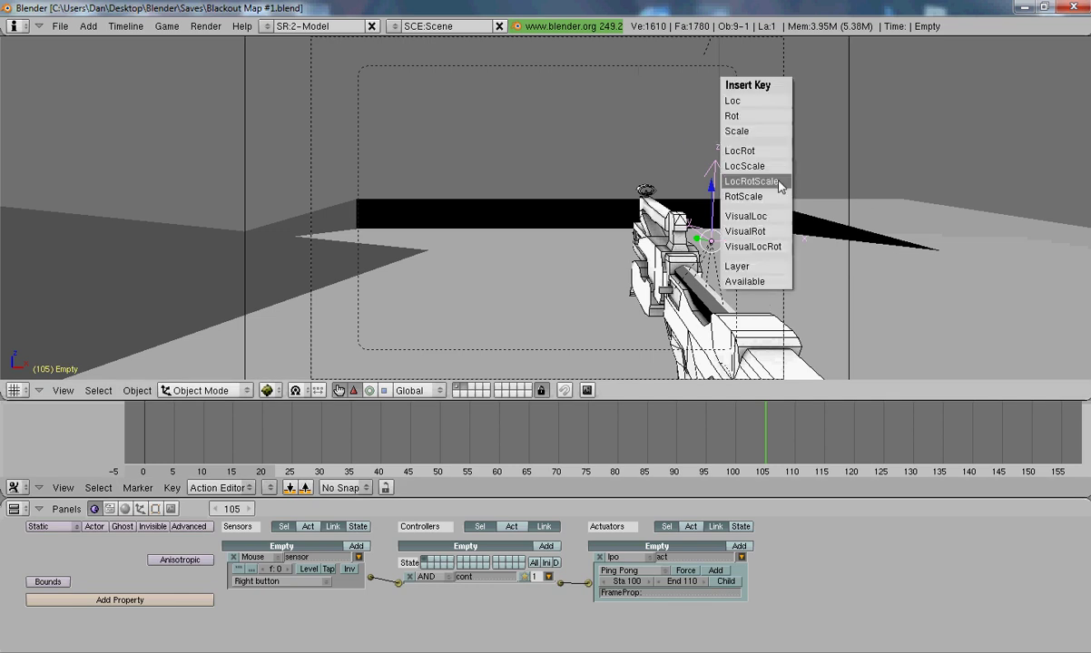
{"action": "left_click", "coordinate": [780, 183]}
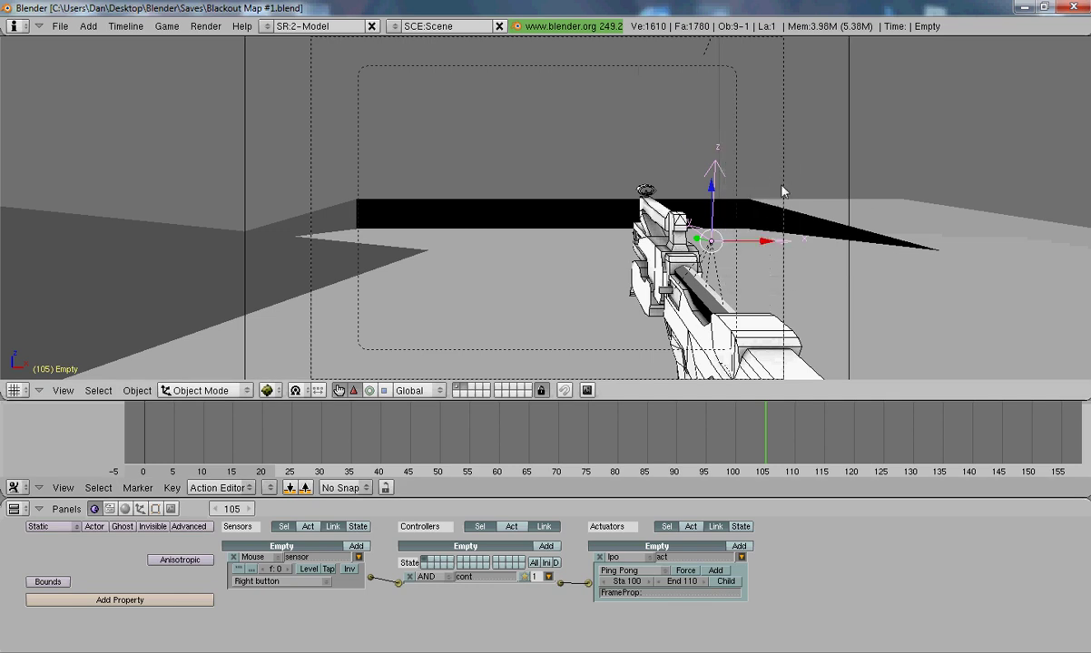
{"action": "left_click_drag", "start_coordinate": [768, 440], "coordinate": [795, 440]}
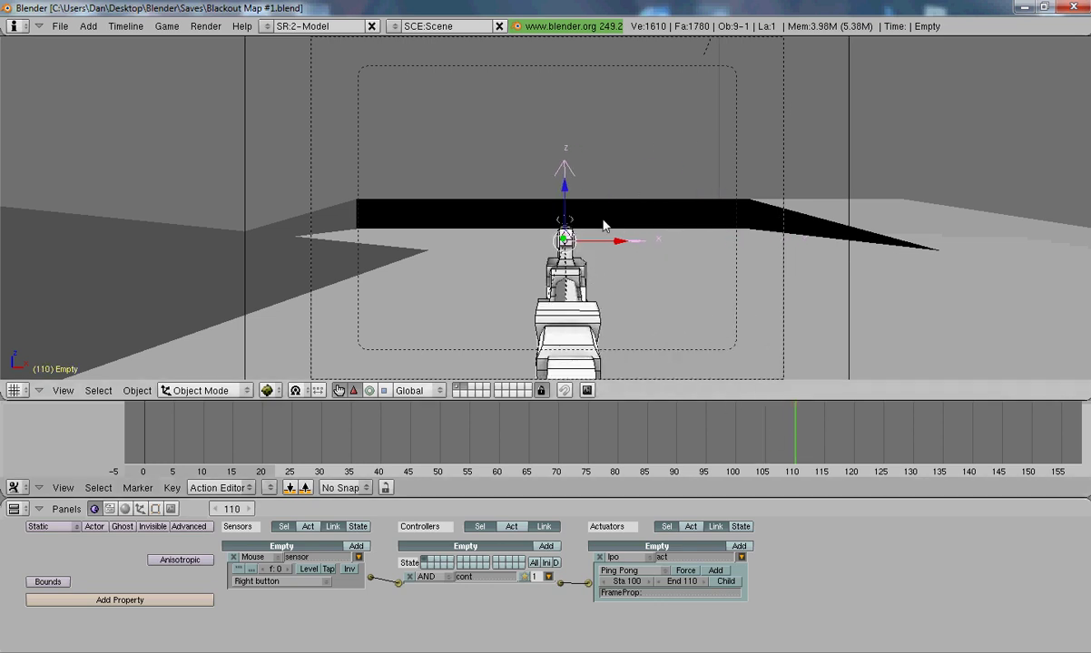
{"action": "key", "text": "i"}
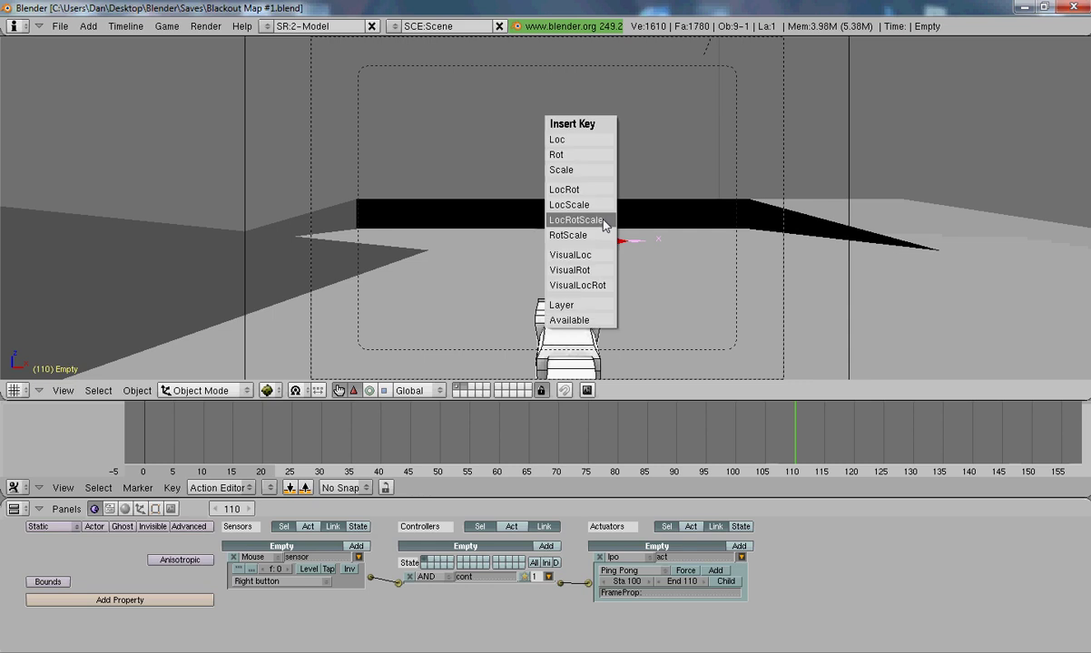
{"action": "left_click", "coordinate": [603, 220]}
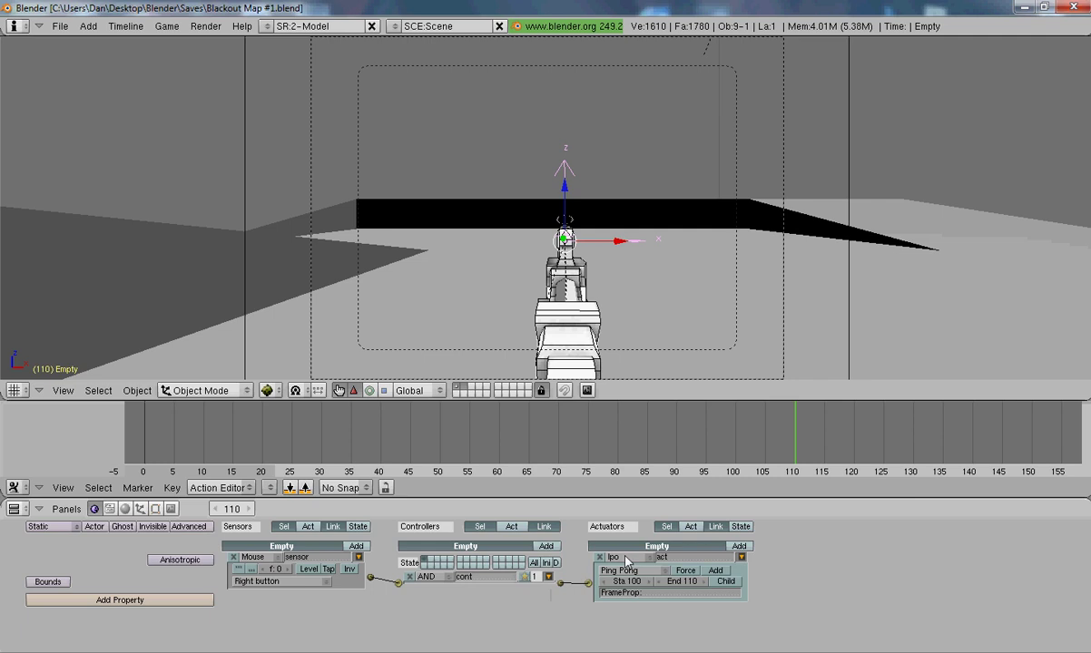
Step: Check that the Ipo actuator's playback type is still Ping Pong
{"action": "left_click", "coordinate": [625, 558]}
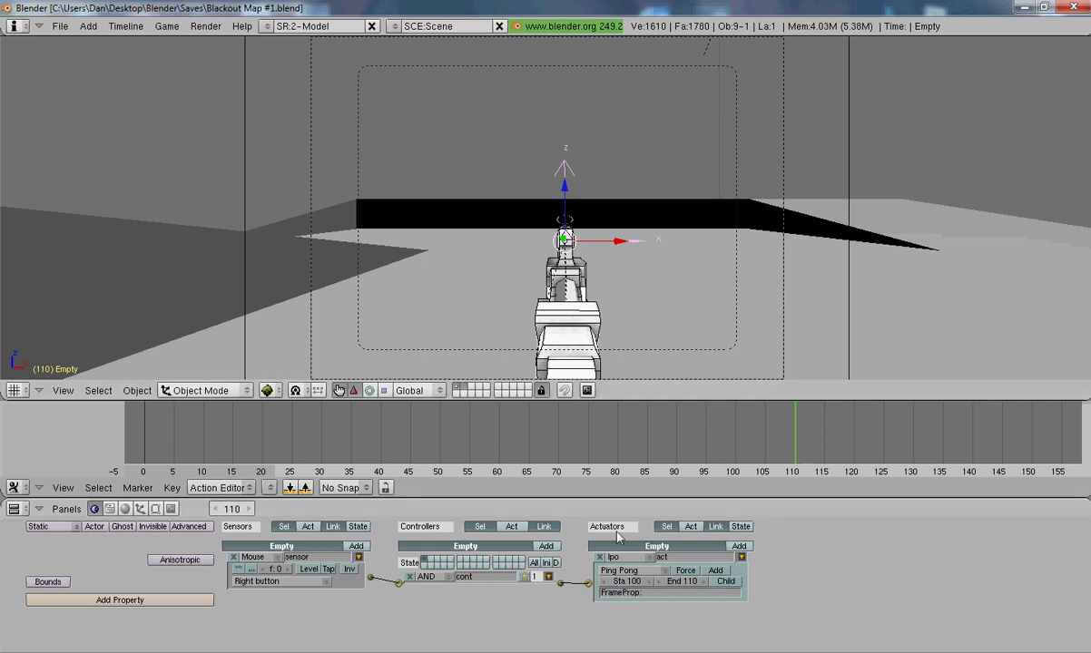
{"action": "left_click", "coordinate": [4, 425]}
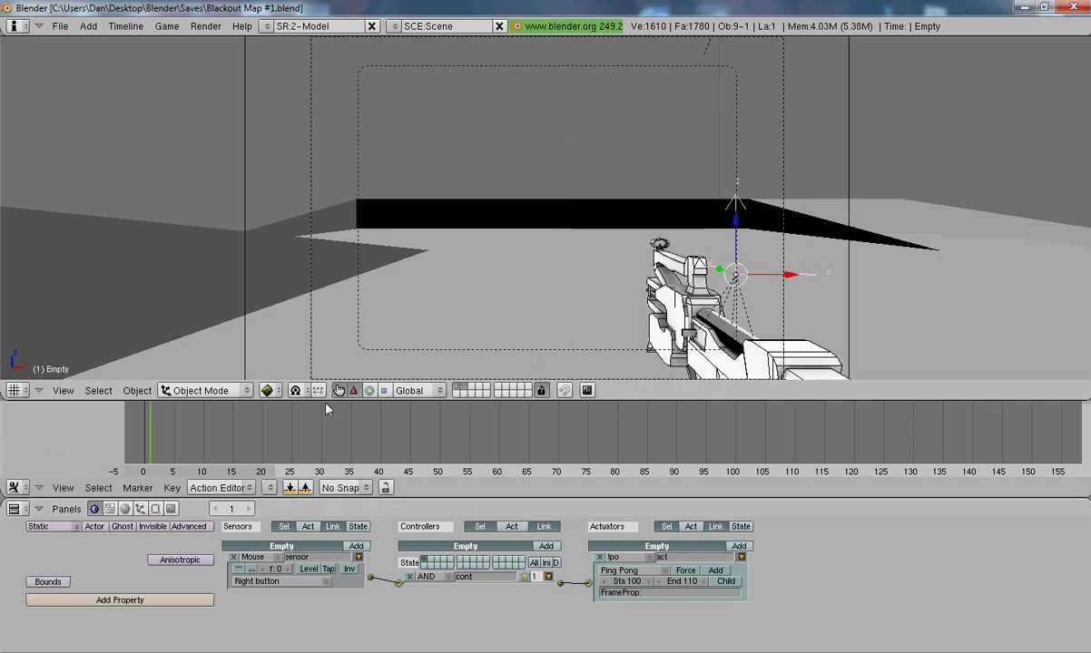
{"action": "key", "text": "p"}
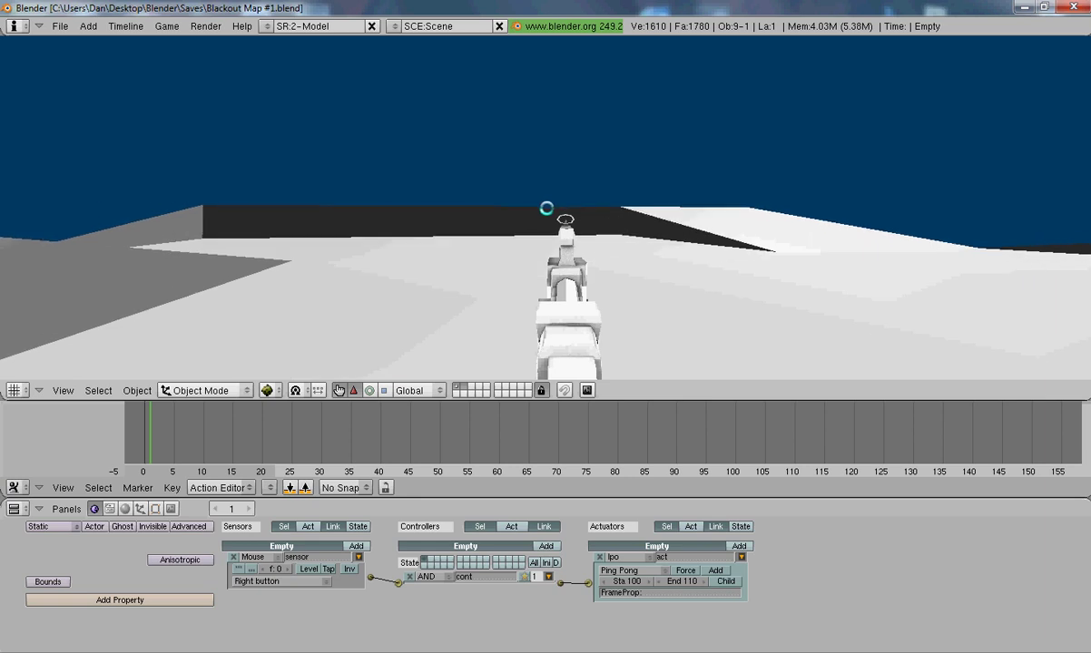
{"action": "right_click", "coordinate": [545, 209]}
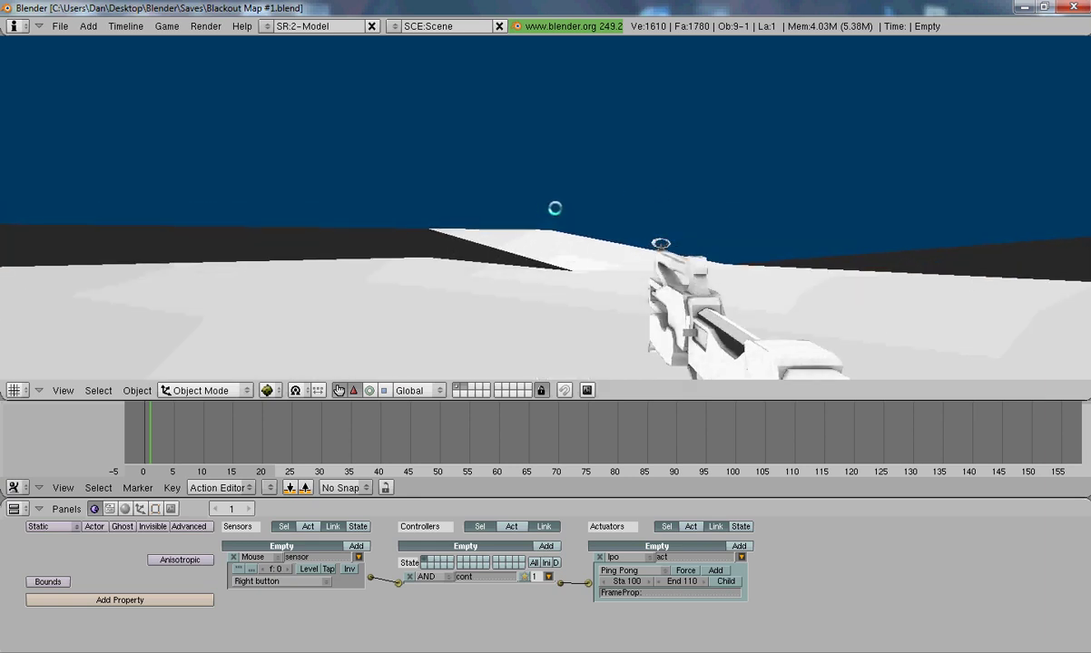
{"action": "right_click", "coordinate": [553, 206]}
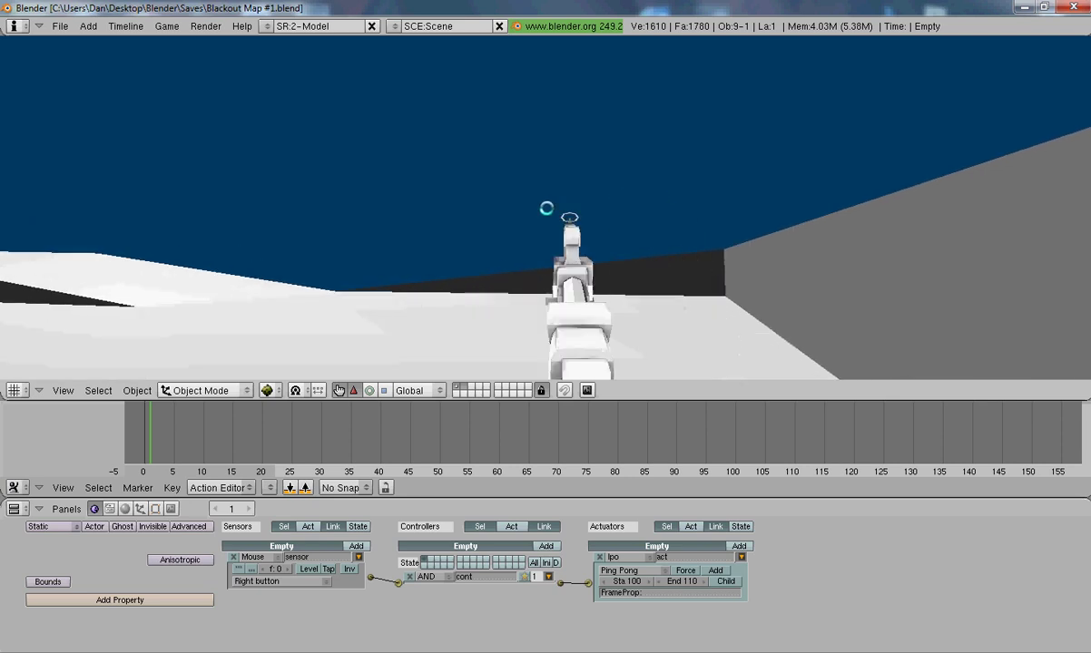
{"action": "right_click", "coordinate": [547, 209]}
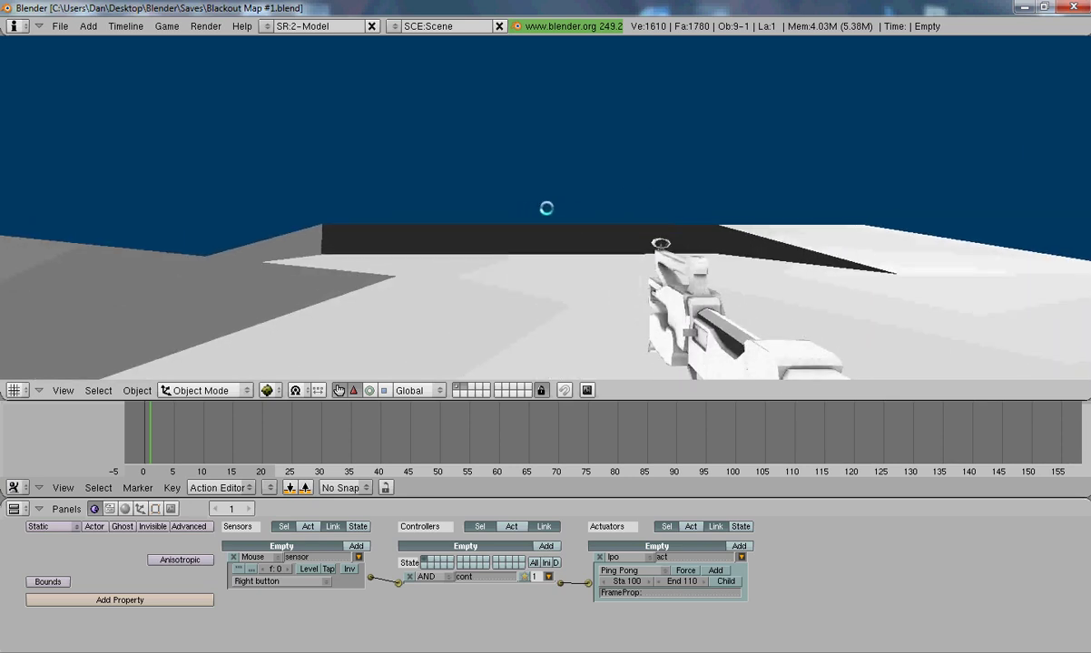
{"action": "key", "text": "Escape"}
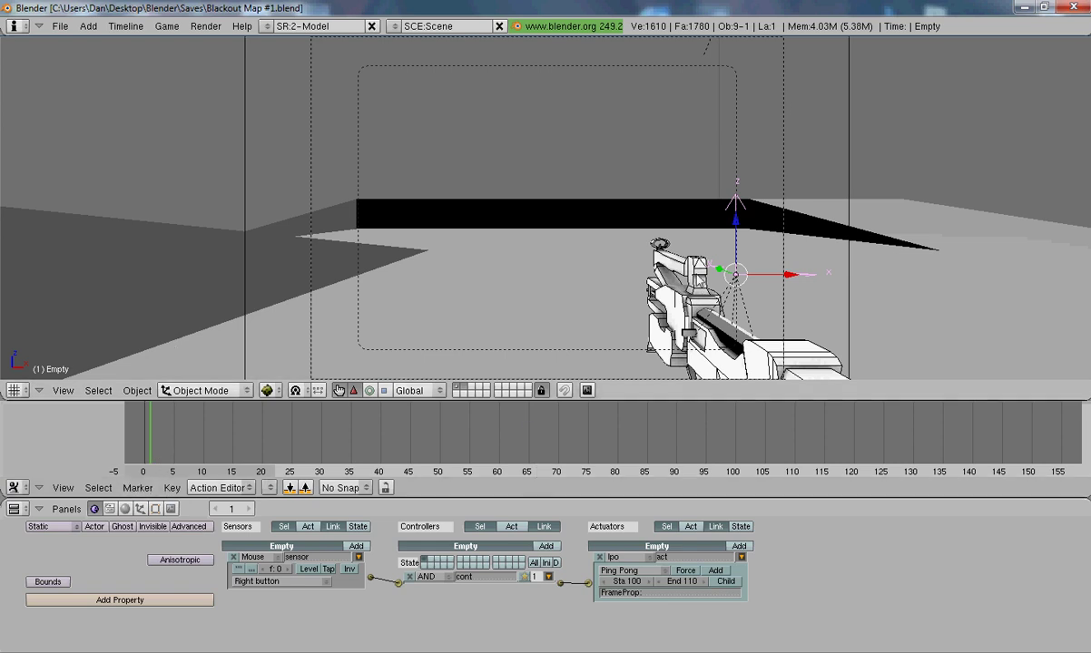
Step: Key the gun rig at frame 1, then rotate and shift it and key it at frame 5
{"action": "key", "text": "i"}
{"action": "left_click", "coordinate": [697, 275]}
{"action": "left_click_drag", "start_coordinate": [154, 459], "coordinate": [174, 464]}
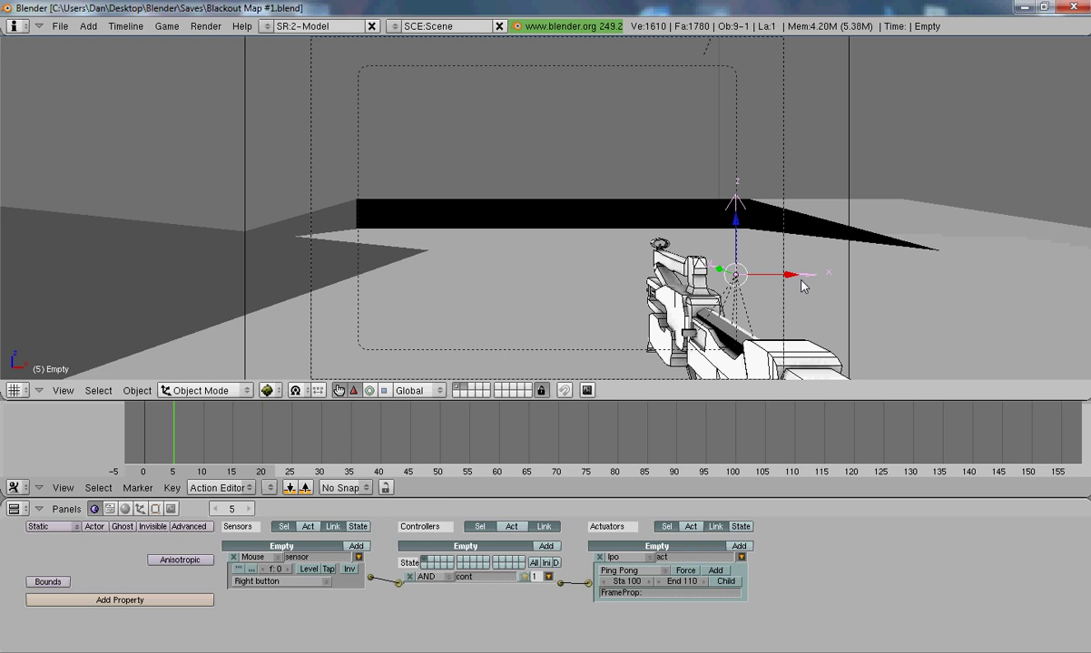
{"action": "key", "text": "r"}
{"action": "key", "text": "r"}
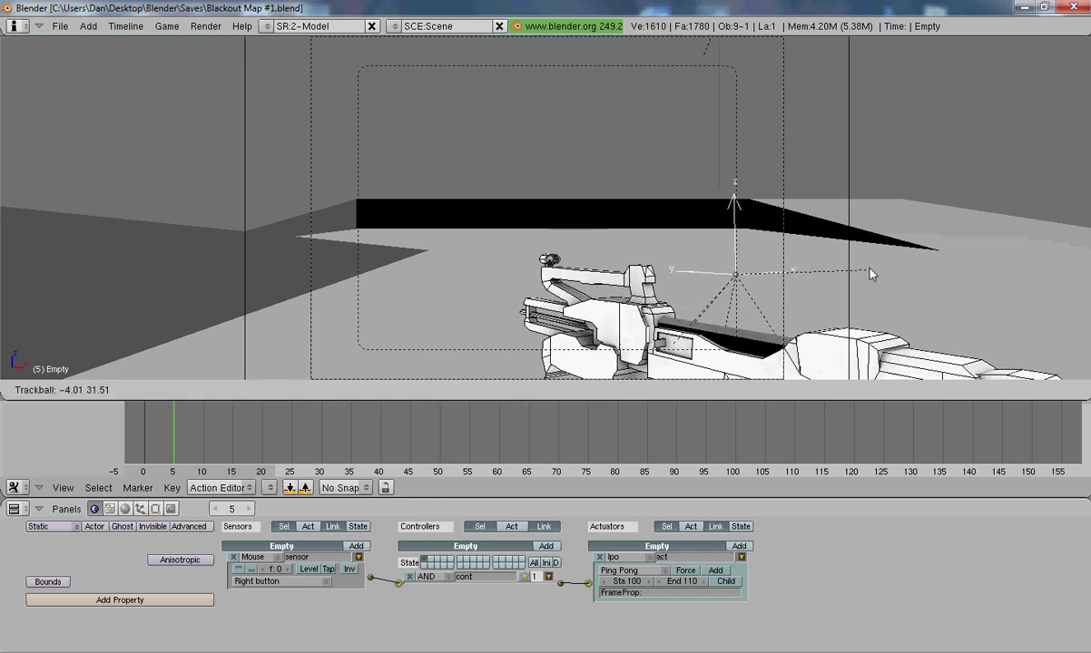
{"action": "left_click", "coordinate": [819, 249]}
{"action": "mouse_move", "coordinate": [735, 219]}
{"action": "left_mouse_down"}
{"action": "mouse_move", "coordinate": [737, 210]}
{"action": "mouse_move", "coordinate": [760, 257]}
{"action": "left_mouse_up"}
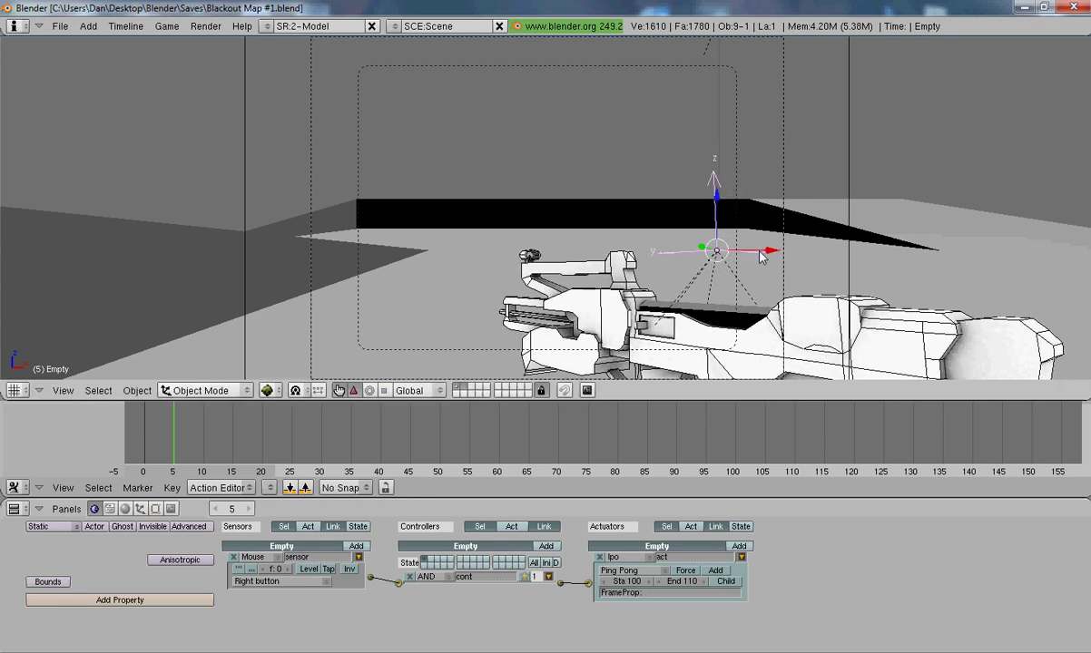
{"action": "key", "text": "i"}
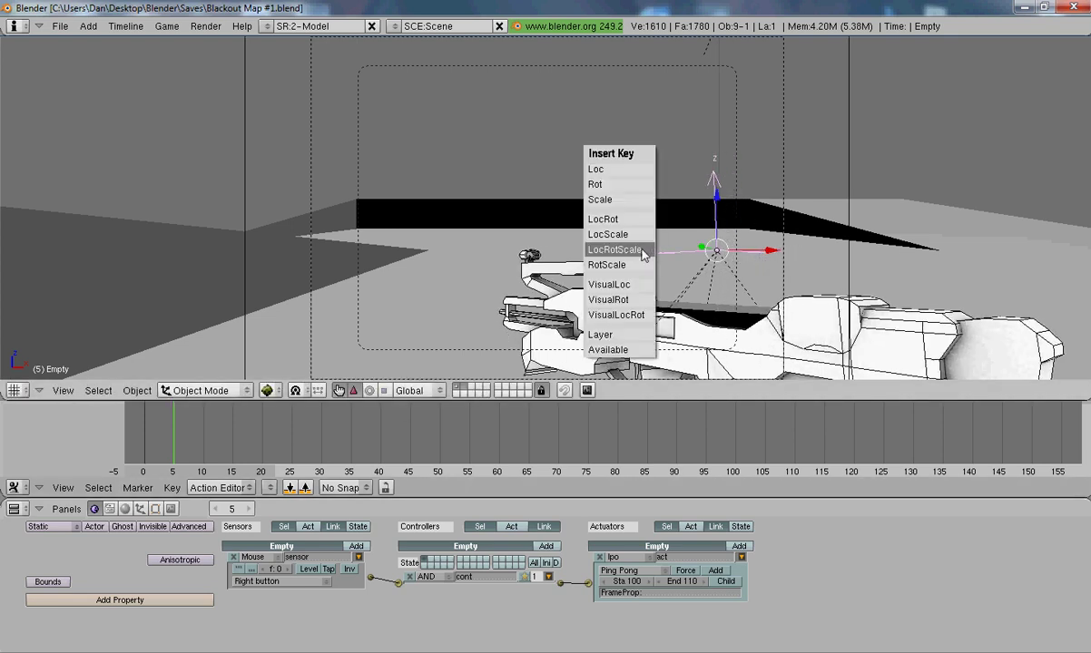
{"action": "left_click", "coordinate": [642, 250]}
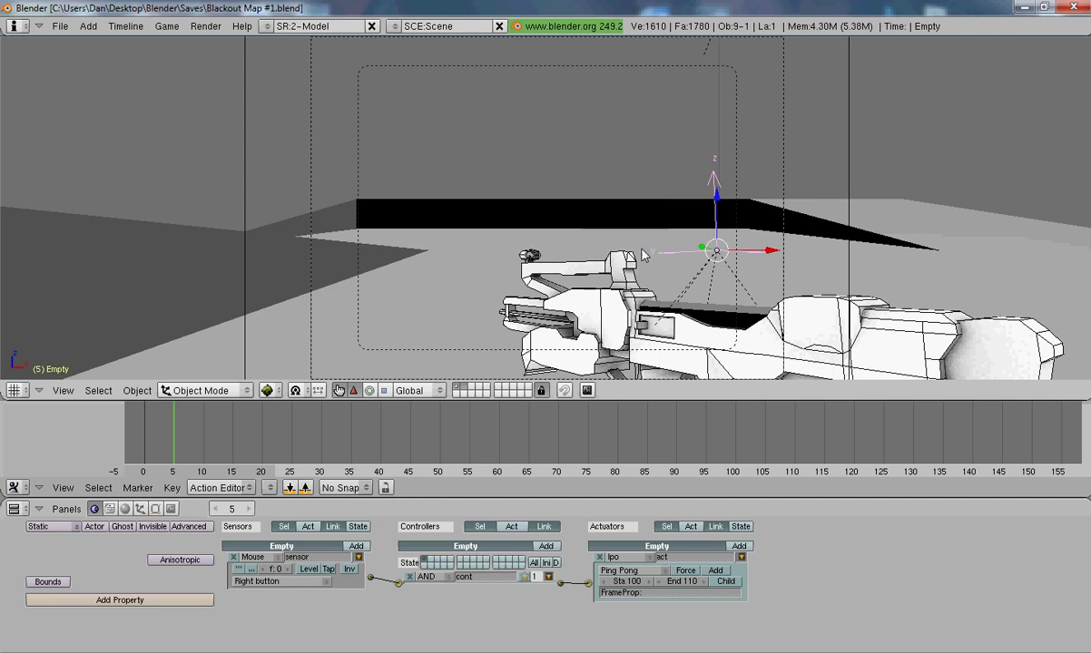
Step: Rotate the rig further sideways, lower it along Z, and key it at frame 10
{"action": "left_click_drag", "start_coordinate": [175, 452], "coordinate": [205, 455]}
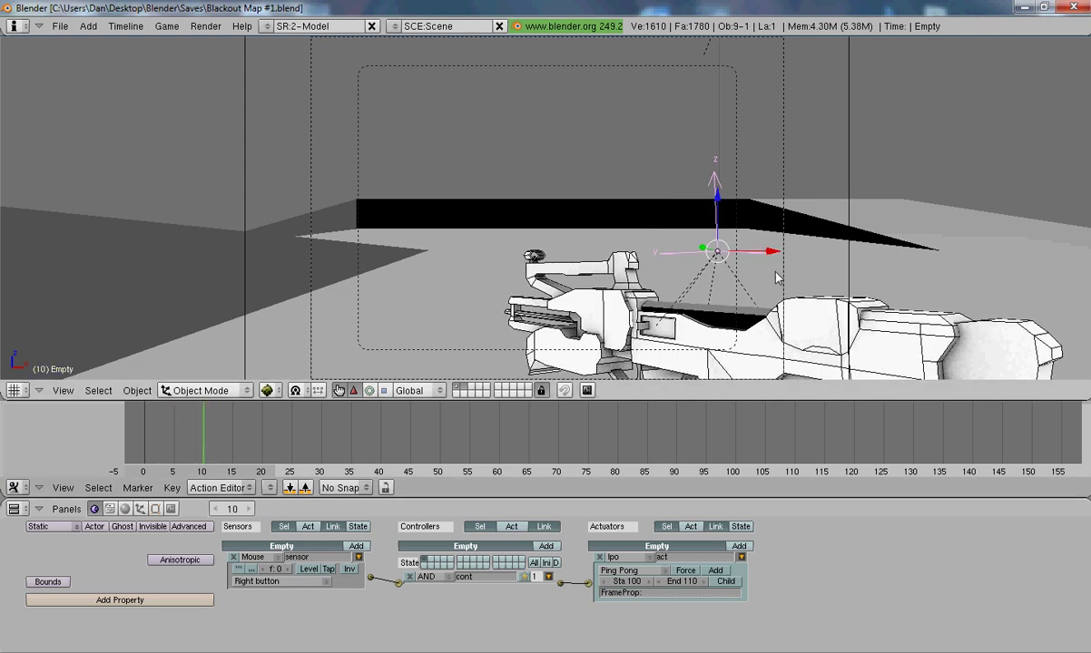
{"action": "key", "text": "r"}
{"action": "key", "text": "r"}
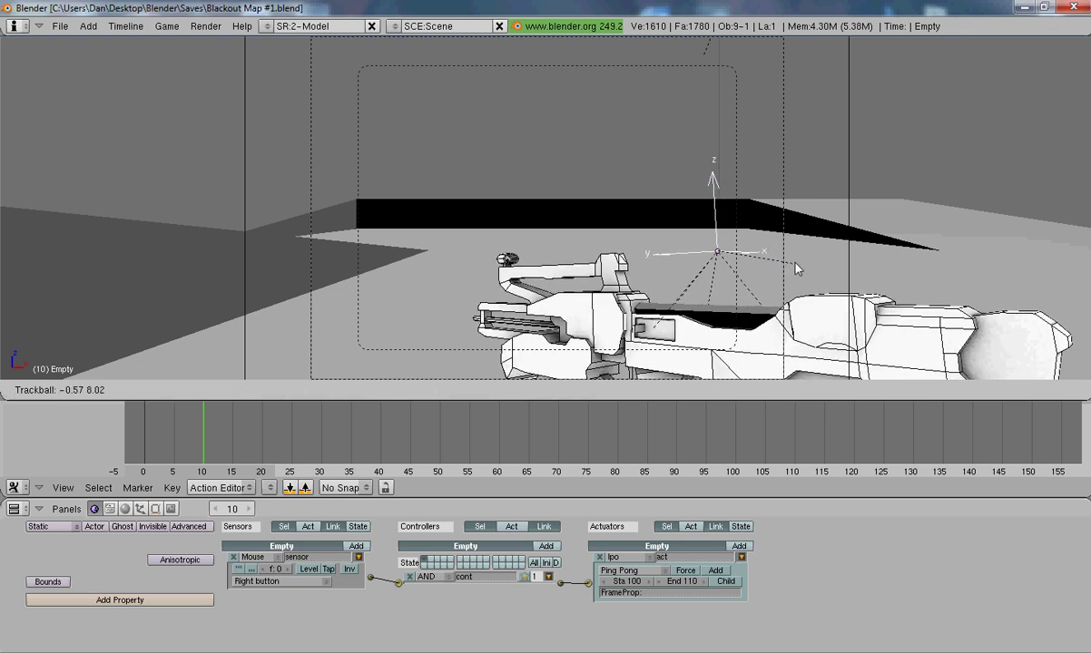
{"action": "left_click", "coordinate": [748, 240]}
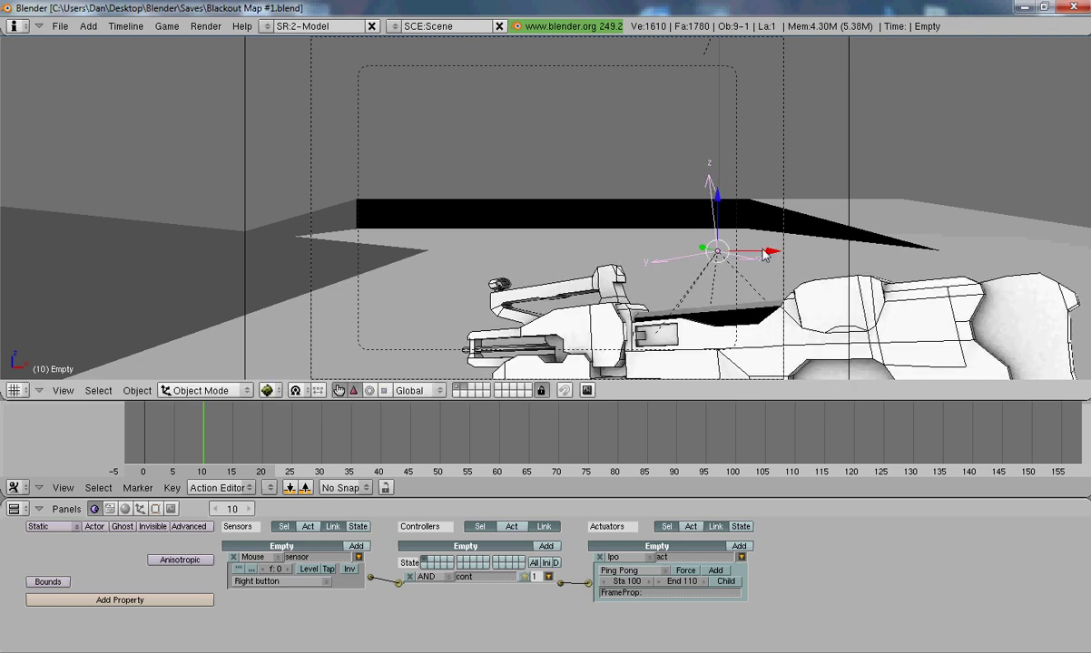
{"action": "key", "text": "g"}
{"action": "key", "text": "x"}
{"action": "key", "text": "Escape"}
{"action": "key", "text": "g"}
{"action": "key", "text": "z"}
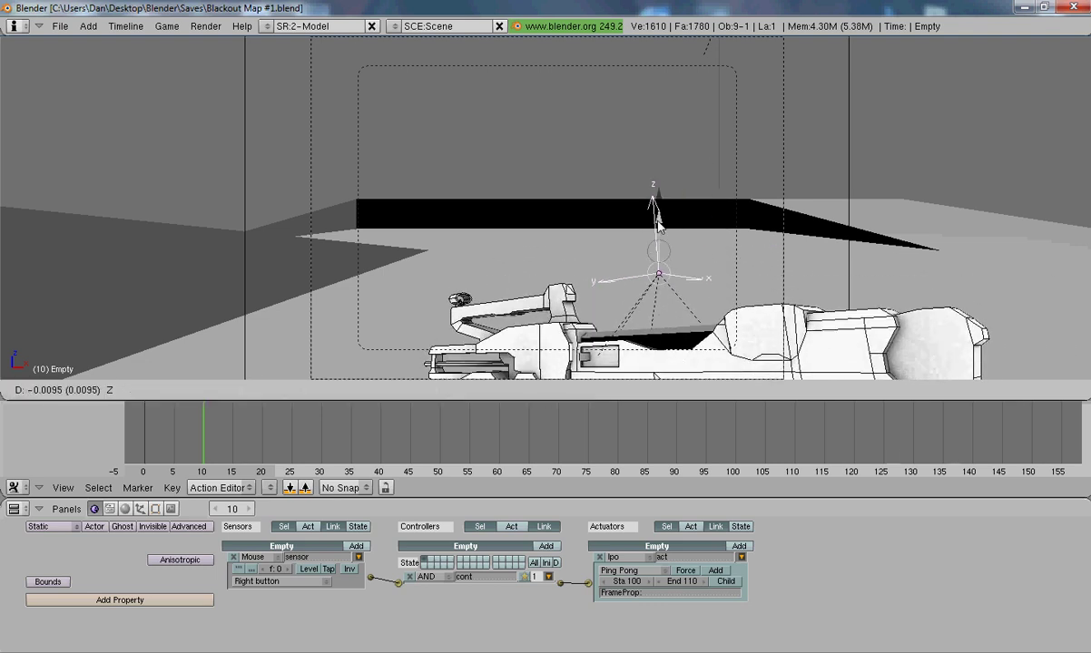
{"action": "left_click", "coordinate": [655, 221]}
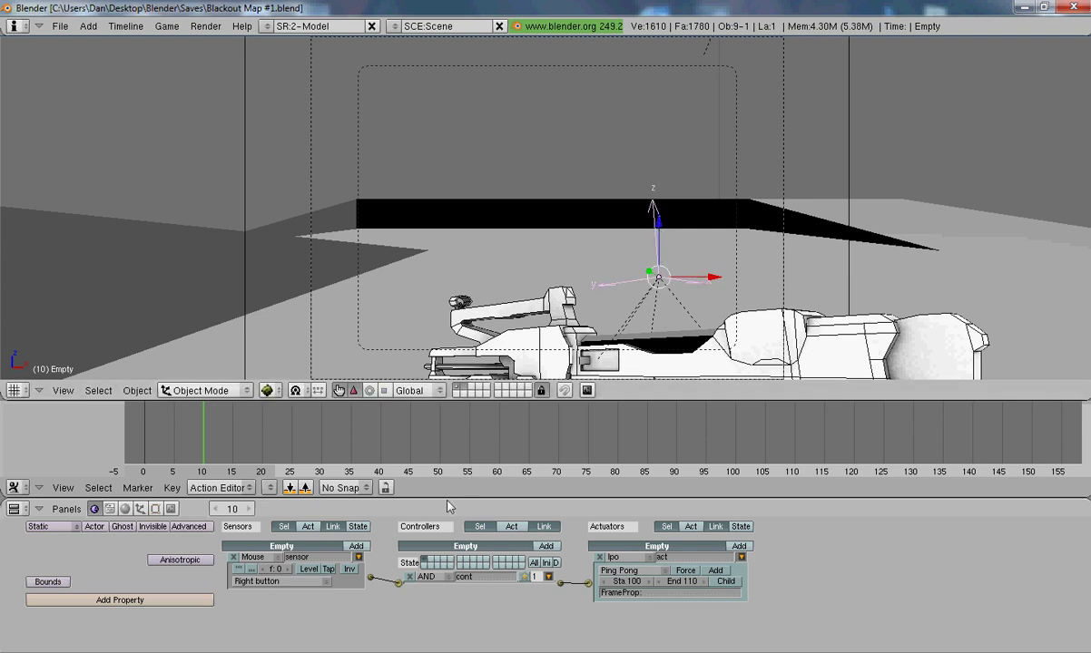
{"action": "key", "text": "i"}
{"action": "left_click", "coordinate": [595, 289]}
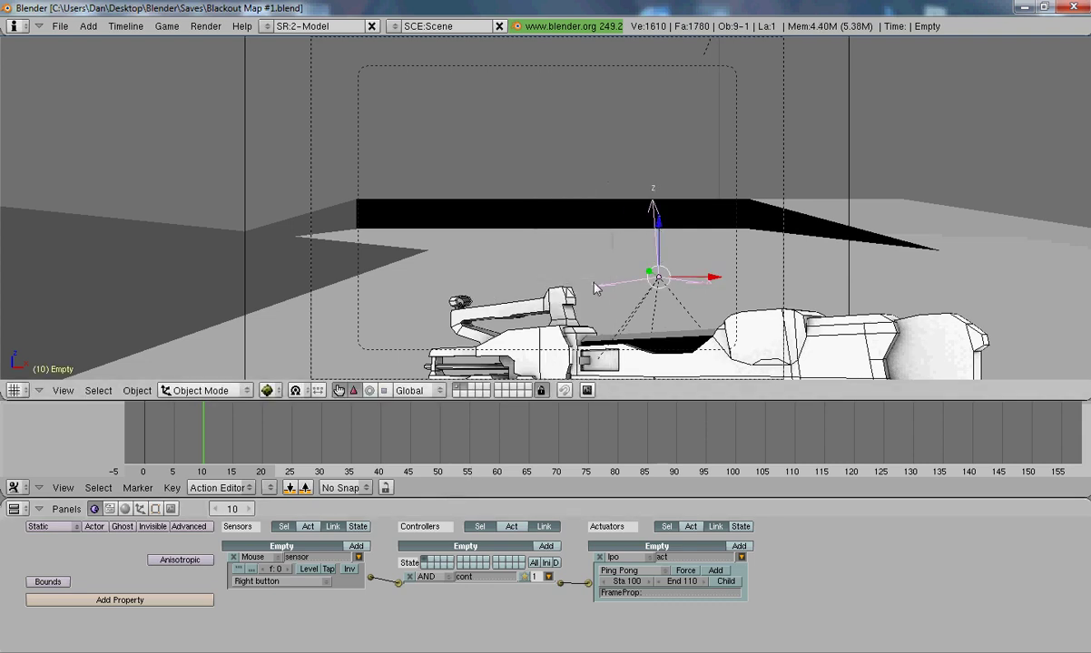
Step: Return to frame 1 and add a new sensor and controller to the Empty
{"action": "left_click_drag", "start_coordinate": [205, 455], "coordinate": [127, 459]}
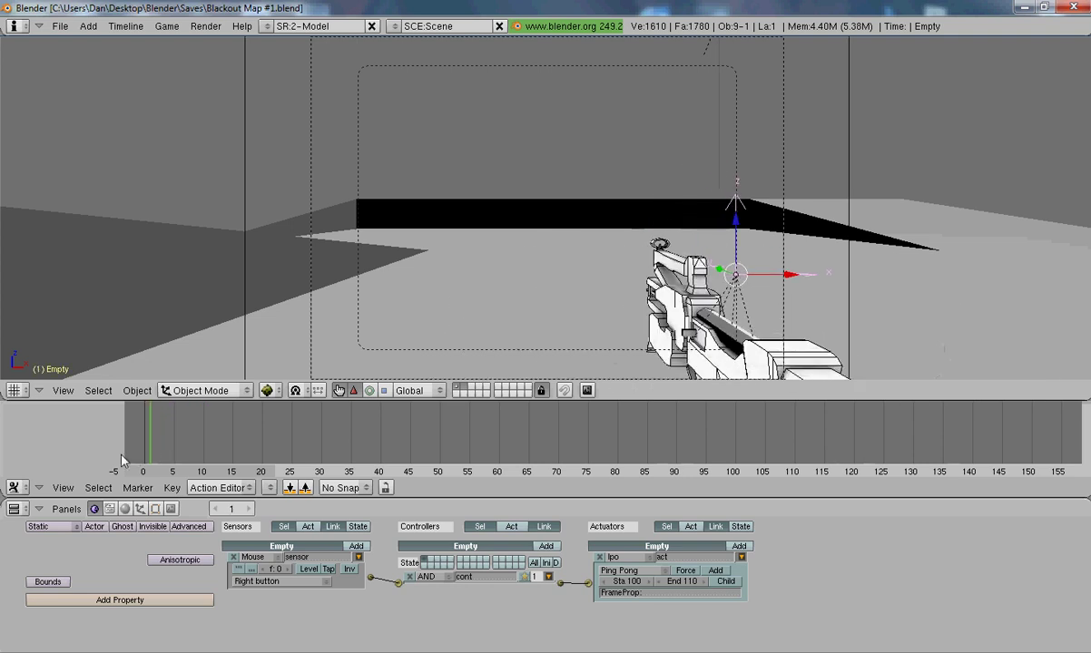
{"action": "left_click", "coordinate": [357, 548]}
{"action": "left_click", "coordinate": [545, 547]}
Step: Add an actuator and make the new sensor a LeftShift Keyboard sensor wired to cont1
{"action": "left_click", "coordinate": [737, 547]}
{"action": "left_click", "coordinate": [548, 577]}
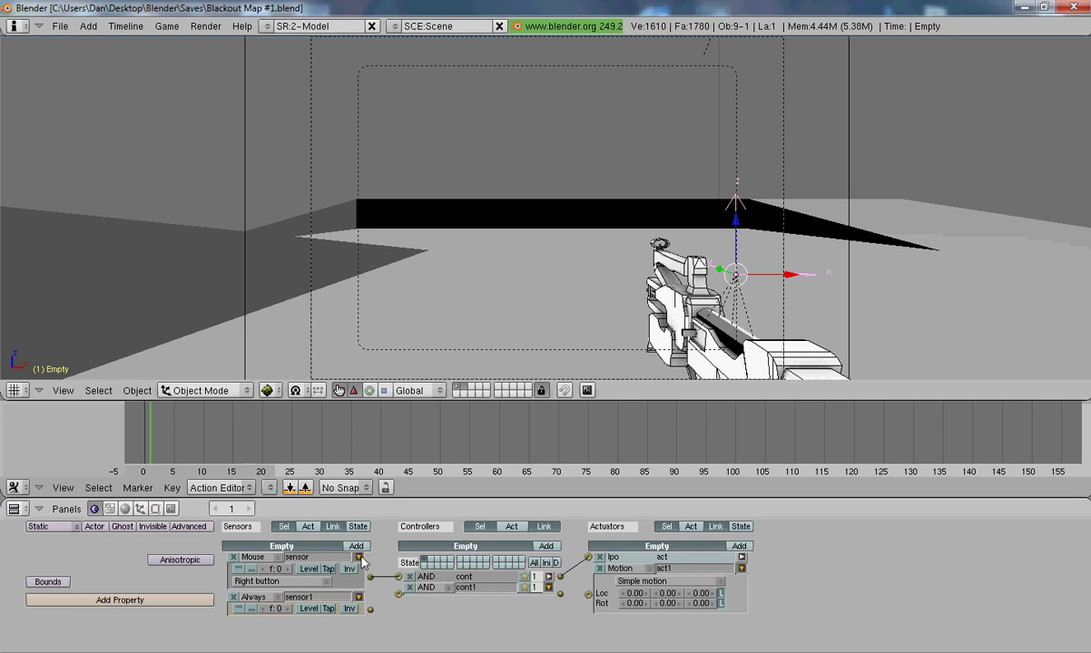
{"action": "left_click", "coordinate": [360, 558]}
{"action": "left_click", "coordinate": [256, 569]}
{"action": "left_click", "coordinate": [258, 538]}
{"action": "left_click", "coordinate": [277, 592]}
{"action": "key", "text": "shift"}
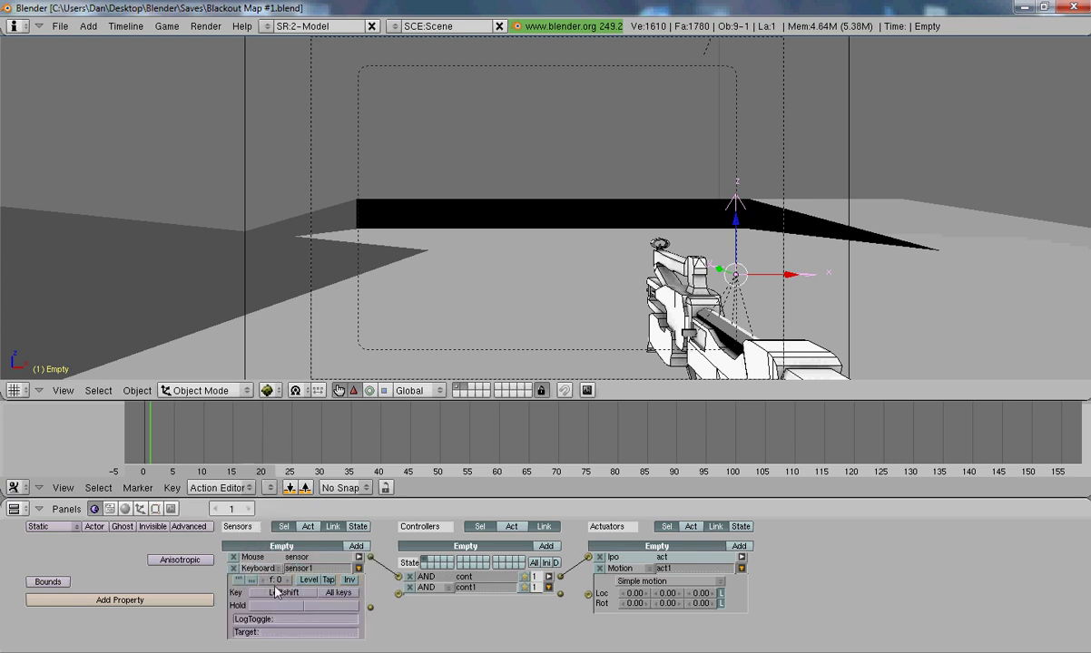
{"action": "left_click_drag", "start_coordinate": [371, 607], "coordinate": [398, 594]}
Step: Make act1 an Ipo actuator ending at frame 10 in Flipper mode
{"action": "left_click", "coordinate": [621, 568]}
{"action": "left_click", "coordinate": [633, 539]}
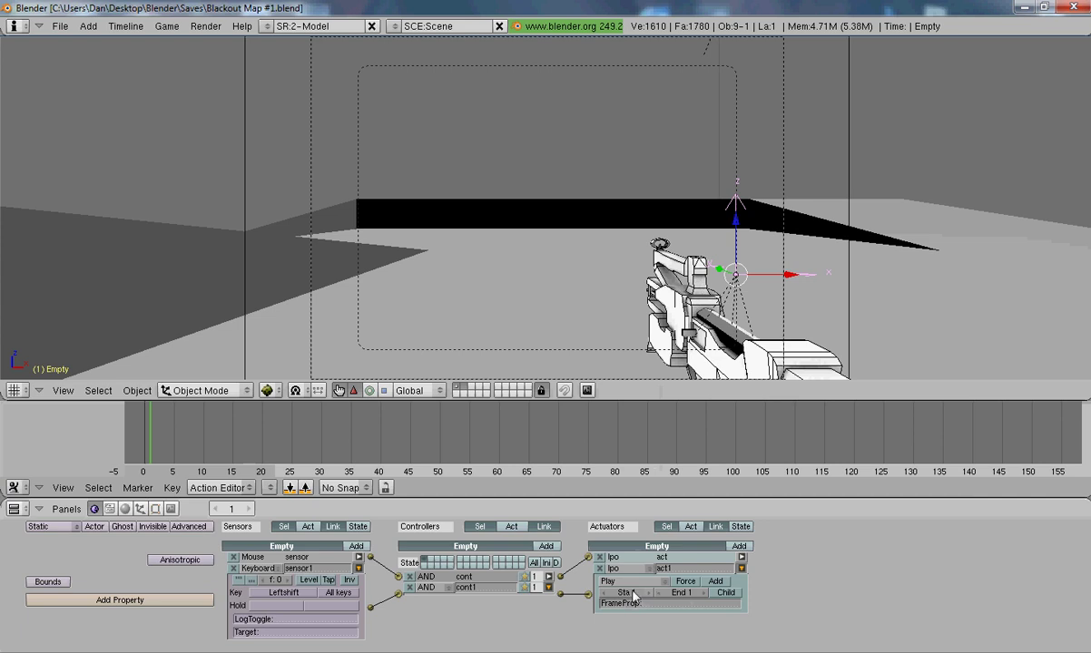
{"action": "type", "text": "0"}
{"action": "key", "text": "Return"}
{"action": "left_click", "coordinate": [627, 569]}
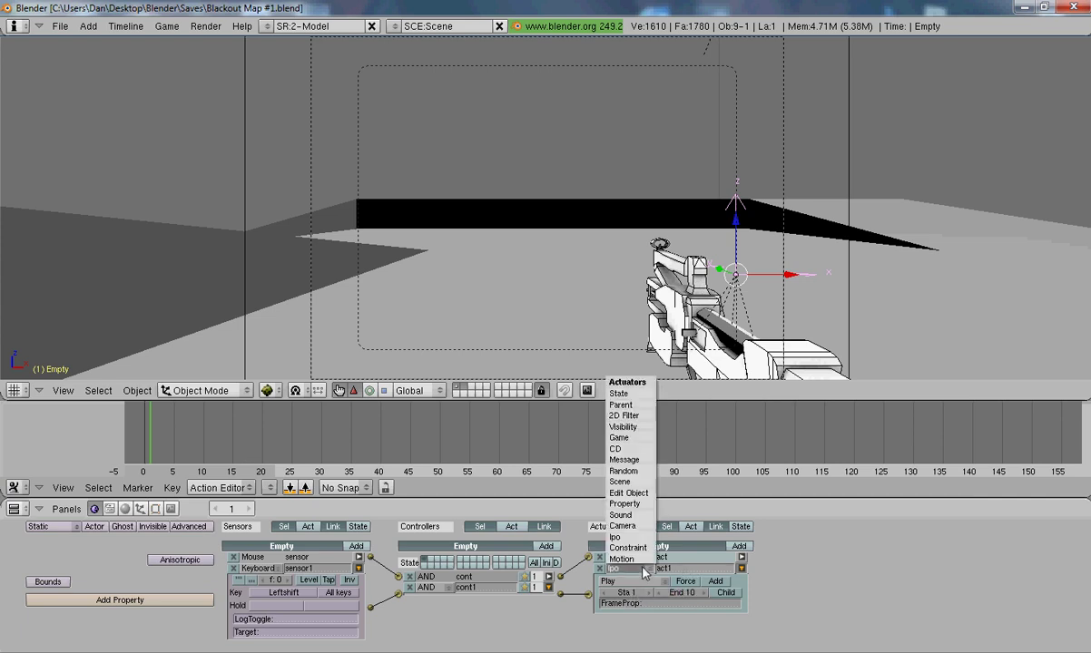
{"action": "left_click", "coordinate": [641, 582]}
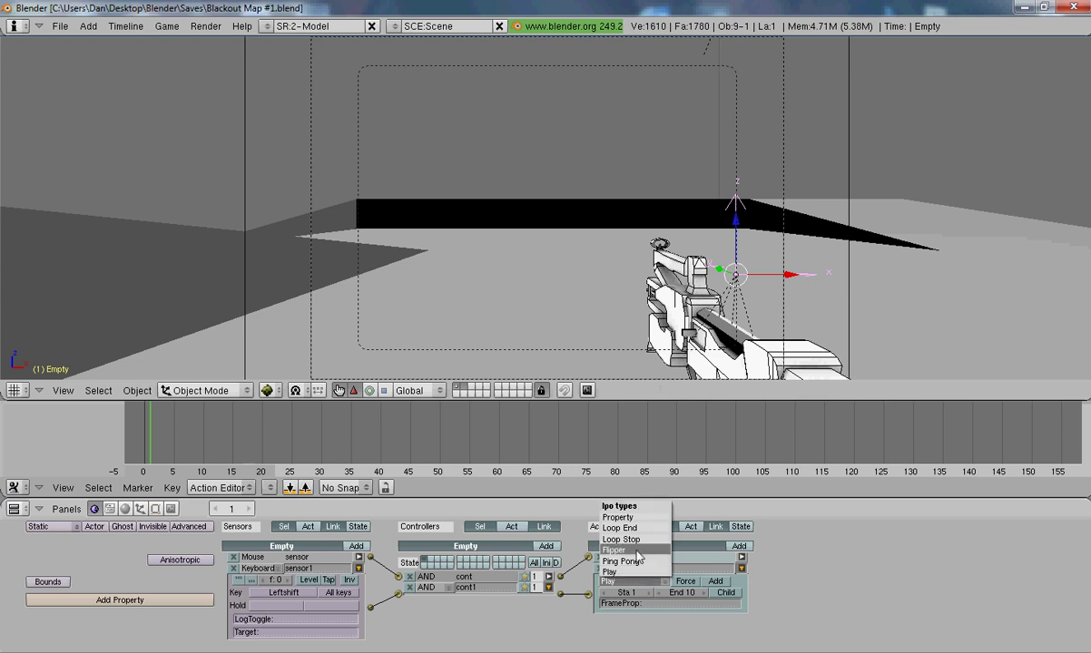
{"action": "left_click", "coordinate": [615, 550]}
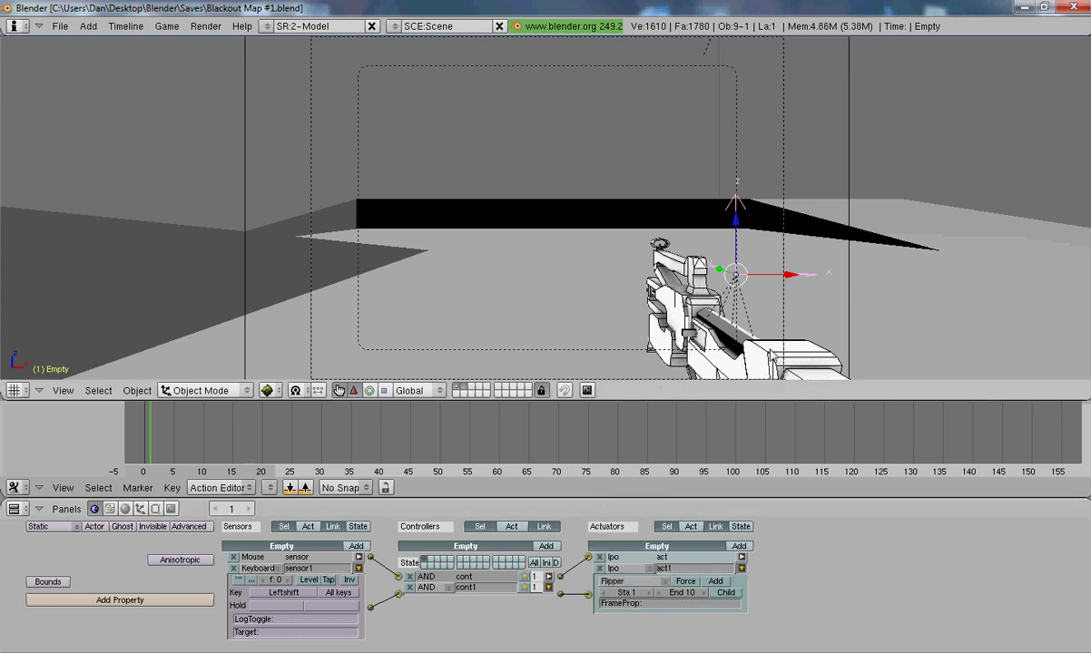
{"action": "key", "text": "p"}
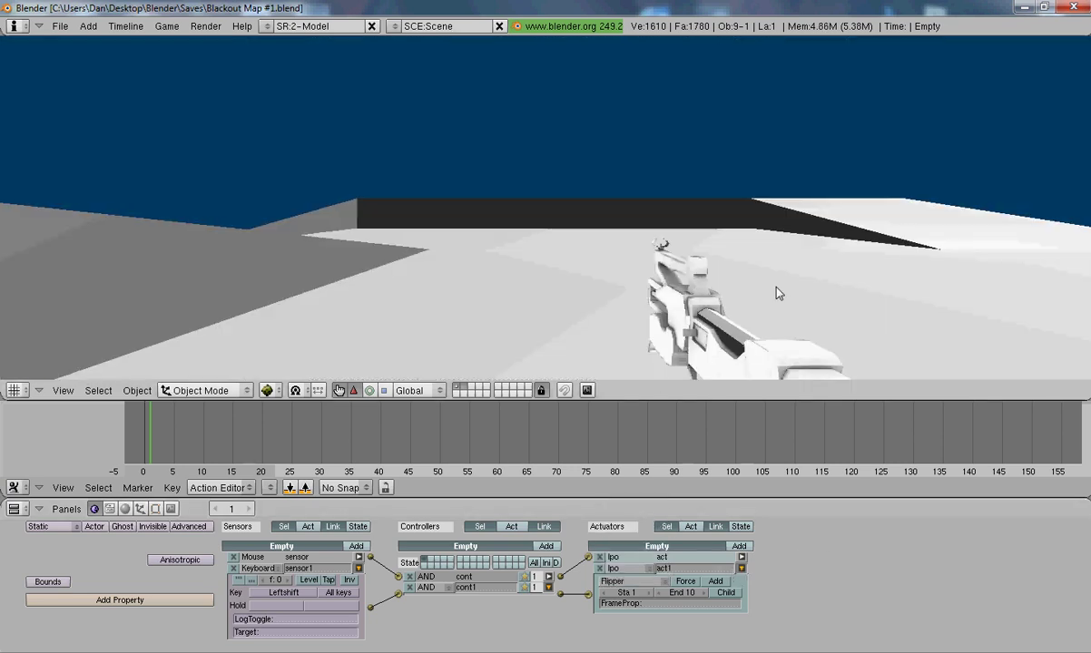
{"action": "key", "text": "shift"}
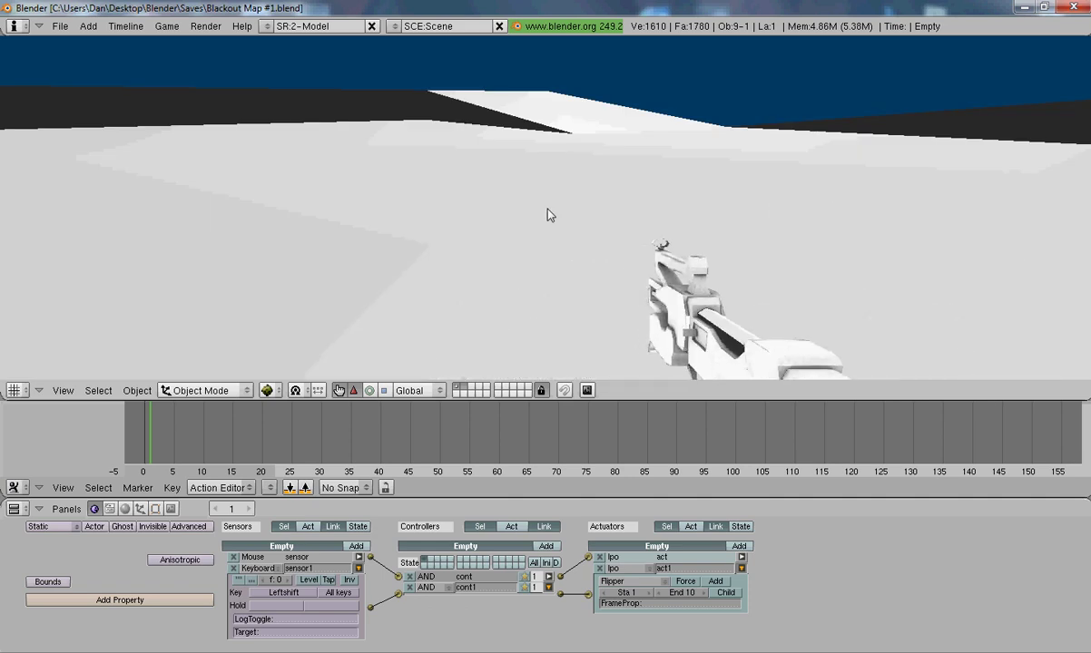
{"action": "key", "text": "Escape"}
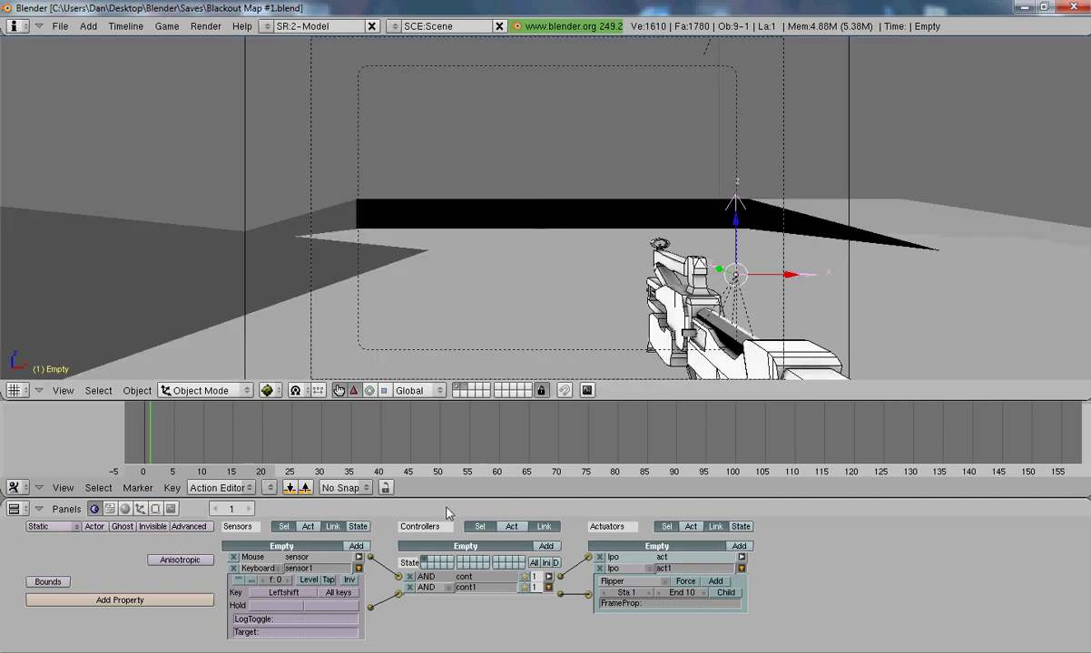
{"action": "left_click", "coordinate": [359, 568]}
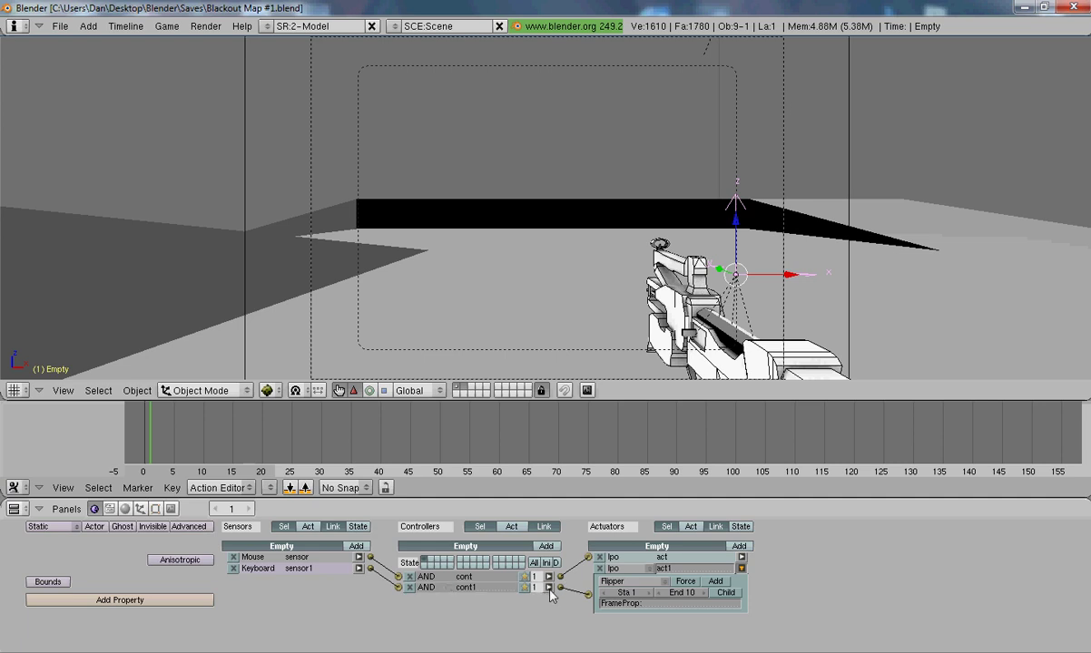
Step: Switch to wireframe shading, orbit over the level, and select the Player object
{"action": "left_click", "coordinate": [741, 569]}
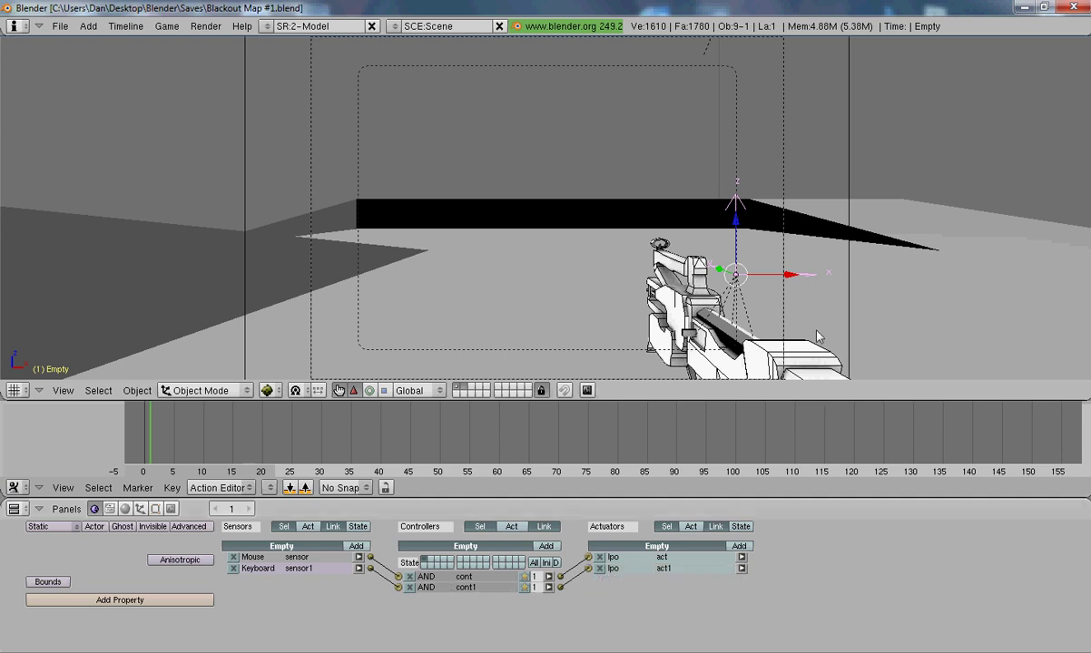
{"action": "left_click", "coordinate": [277, 389]}
{"action": "left_click", "coordinate": [277, 360]}
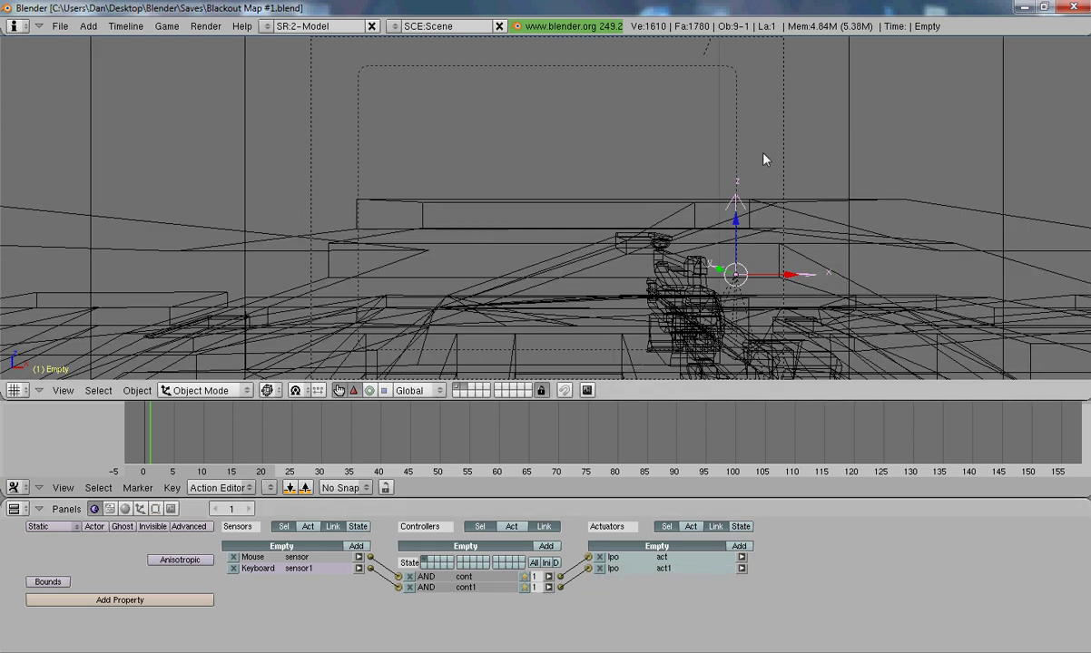
{"action": "mouse_move", "coordinate": [762, 159]}
{"action": "middle_mouse_down"}
{"action": "mouse_move", "coordinate": [705, 172]}
{"action": "mouse_move", "coordinate": [723, 178]}
{"action": "mouse_move", "coordinate": [762, 160]}
{"action": "mouse_move", "coordinate": [268, 138]}
{"action": "mouse_move", "coordinate": [389, 182]}
{"action": "mouse_move", "coordinate": [435, 172]}
{"action": "mouse_move", "coordinate": [684, 231]}
{"action": "mouse_move", "coordinate": [801, 209]}
{"action": "mouse_move", "coordinate": [670, 188]}
{"action": "mouse_move", "coordinate": [402, 104]}
{"action": "mouse_move", "coordinate": [589, 139]}
{"action": "mouse_move", "coordinate": [588, 151]}
{"action": "mouse_move", "coordinate": [557, 163]}
{"action": "mouse_move", "coordinate": [549, 134]}
{"action": "mouse_move", "coordinate": [528, 156]}
{"action": "mouse_move", "coordinate": [498, 136]}
{"action": "mouse_move", "coordinate": [748, 164]}
{"action": "mouse_move", "coordinate": [687, 171]}
{"action": "mouse_move", "coordinate": [498, 332]}
{"action": "middle_mouse_up"}
{"action": "right_click", "coordinate": [493, 109], "text": "shift"}
Step: Return to the camera view with textured shading and scroll through the Player's logic bricks
{"action": "left_click", "coordinate": [63, 391]}
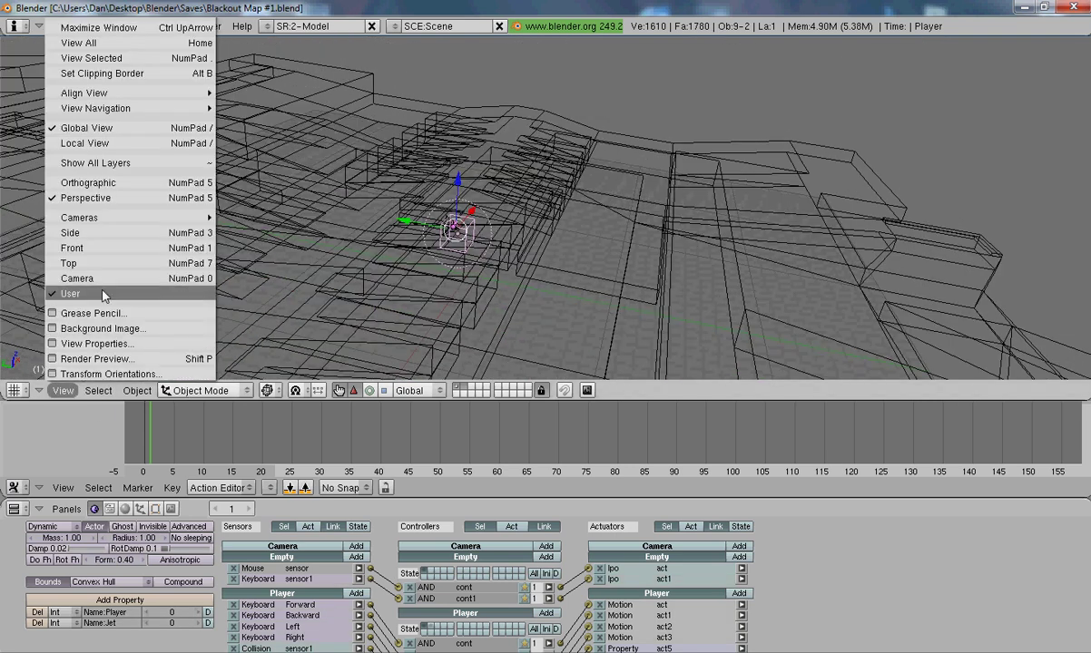
{"action": "left_click", "coordinate": [108, 282]}
{"action": "left_click", "coordinate": [267, 390]}
{"action": "left_click", "coordinate": [306, 315]}
{"action": "scroll", "coordinate": [844, 534], "scroll_direction": "down", "scroll_amount": 3}
{"action": "scroll", "coordinate": [814, 553], "scroll_direction": "up", "scroll_amount": 2}
{"action": "scroll", "coordinate": [816, 581], "scroll_direction": "down", "scroll_amount": 5}
{"action": "scroll", "coordinate": [710, 505], "scroll_direction": "up", "scroll_amount": 1}
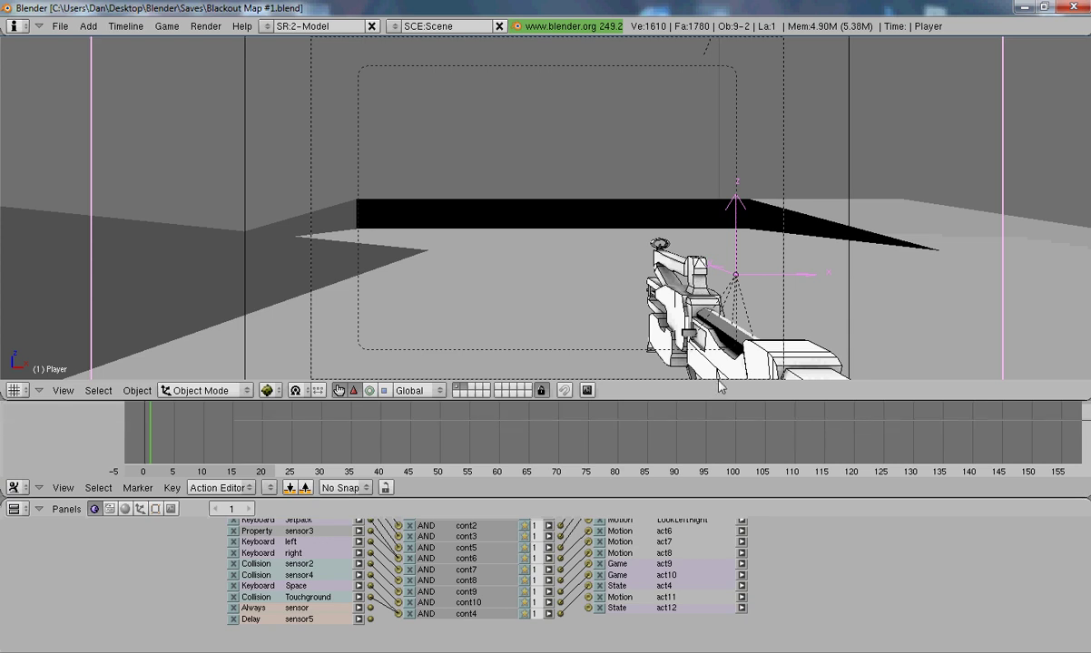
Step: Enlarge the logic area, add a new Player actuator, and check the walk actuator's force
{"action": "left_click_drag", "start_coordinate": [726, 498], "coordinate": [726, 419]}
{"action": "left_click", "coordinate": [739, 466]}
{"action": "scroll", "coordinate": [767, 424], "scroll_direction": "down", "scroll_amount": 5}
{"action": "scroll", "coordinate": [769, 473], "scroll_direction": "up", "scroll_amount": 4}
{"action": "left_click", "coordinate": [743, 456]}
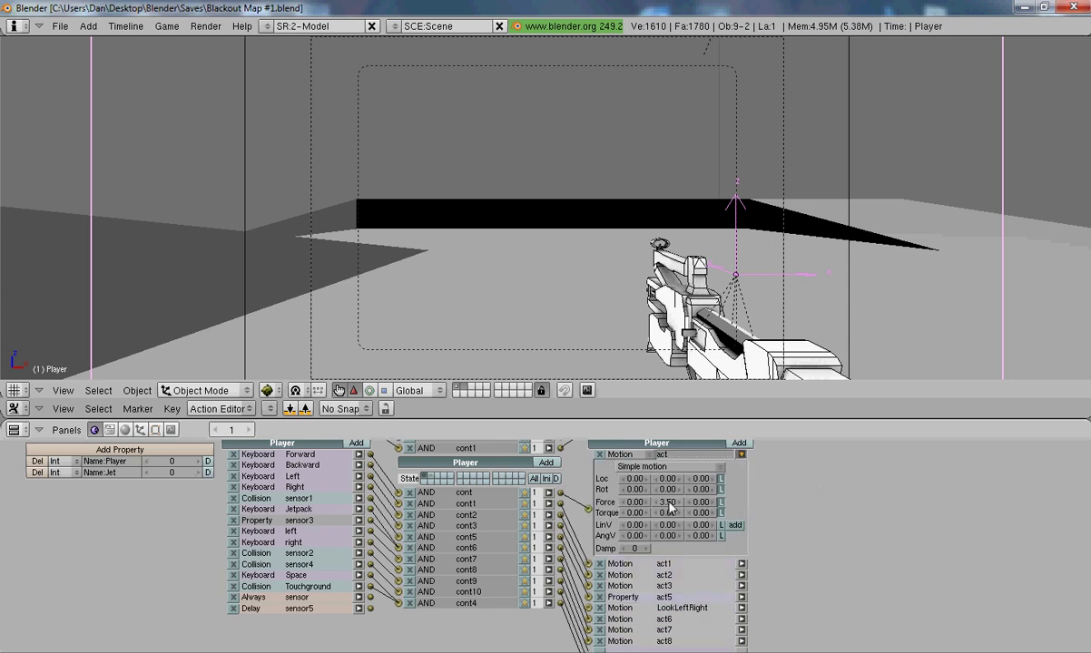
{"action": "left_click", "coordinate": [742, 455]}
Step: Set act13's Simple motion Y force to 5.00 and collapse the brick
{"action": "scroll", "coordinate": [726, 472], "scroll_direction": "down", "scroll_amount": 2}
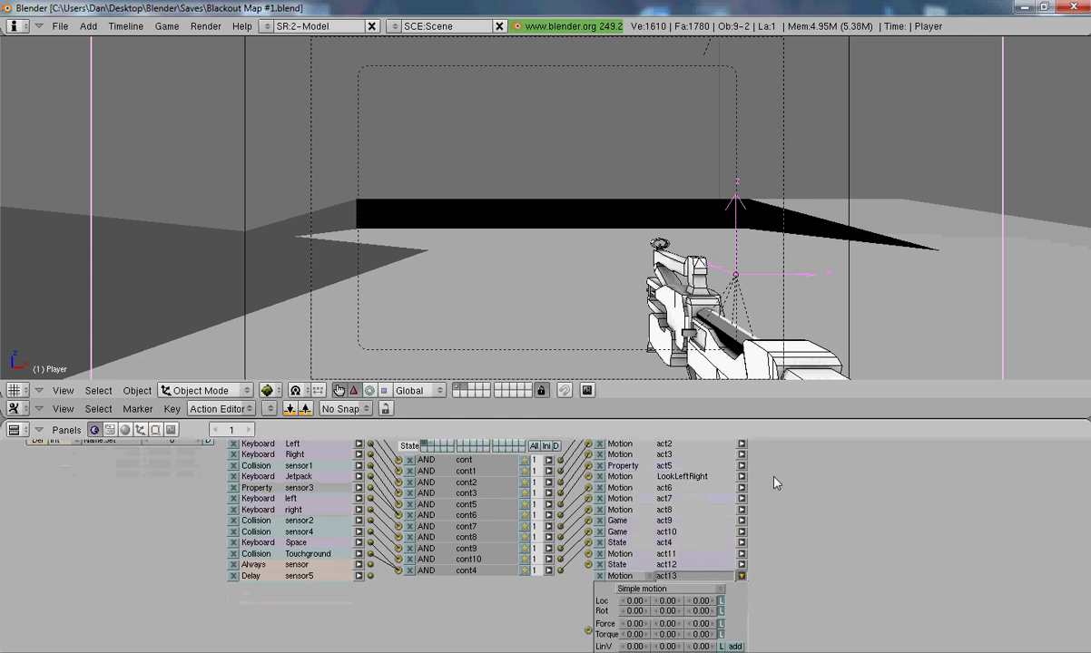
{"action": "scroll", "coordinate": [700, 529], "scroll_direction": "down", "scroll_amount": 1}
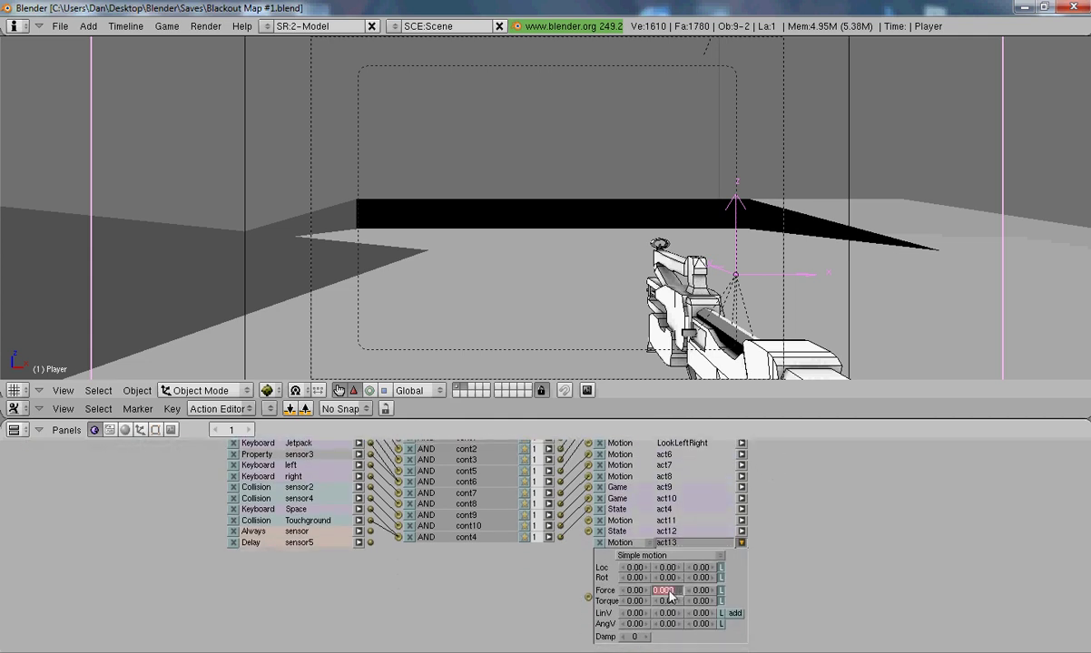
{"action": "key", "text": "Return"}
{"action": "scroll", "coordinate": [732, 499], "scroll_direction": "up", "scroll_amount": 2}
{"action": "scroll", "coordinate": [757, 538], "scroll_direction": "up", "scroll_amount": 1}
{"action": "scroll", "coordinate": [773, 575], "scroll_direction": "up", "scroll_amount": 1}
{"action": "scroll", "coordinate": [780, 599], "scroll_direction": "down", "scroll_amount": 2}
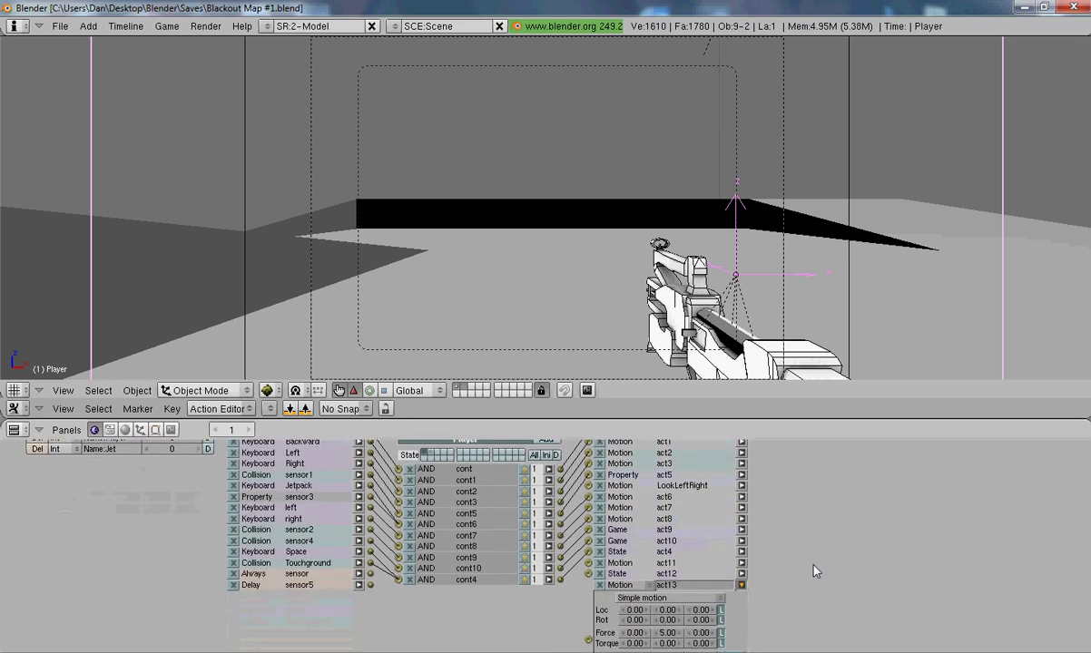
{"action": "left_click", "coordinate": [742, 589]}
{"action": "scroll", "coordinate": [790, 544], "scroll_direction": "up", "scroll_amount": 2}
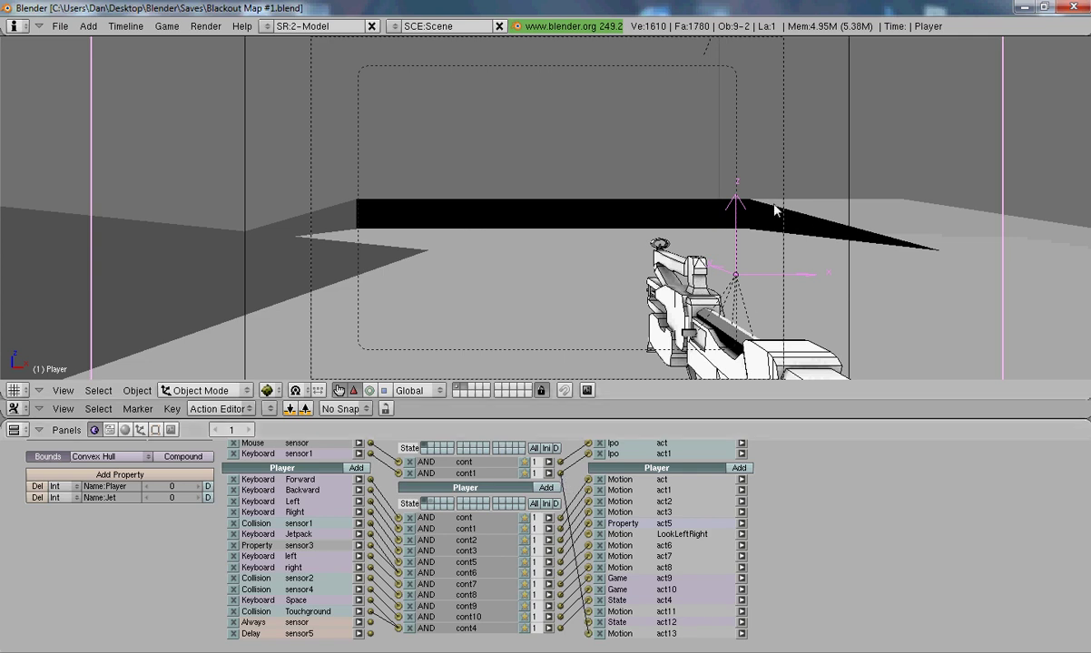
{"action": "left_click", "coordinate": [63, 390]}
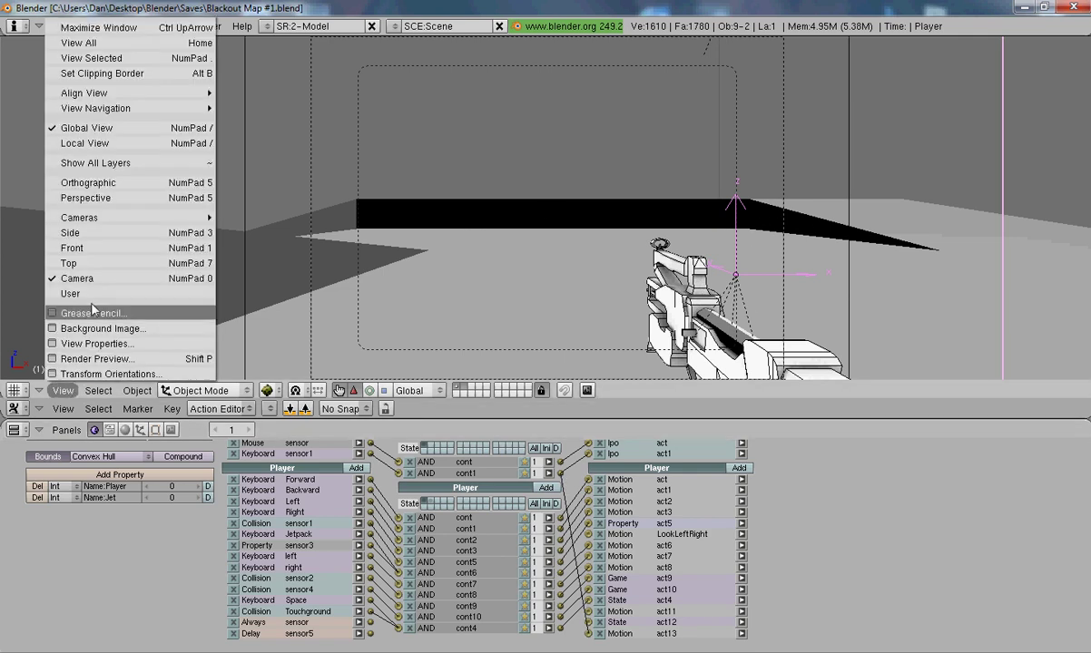
{"action": "key", "text": "p"}
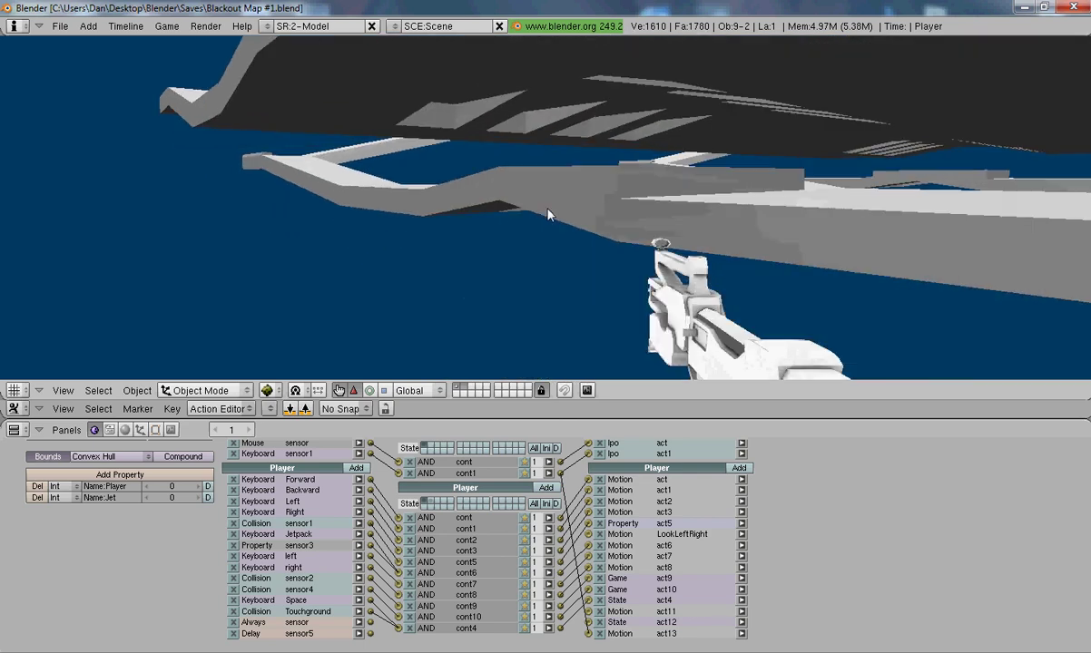
{"action": "key", "text": "Escape"}
{"action": "key", "text": "p"}
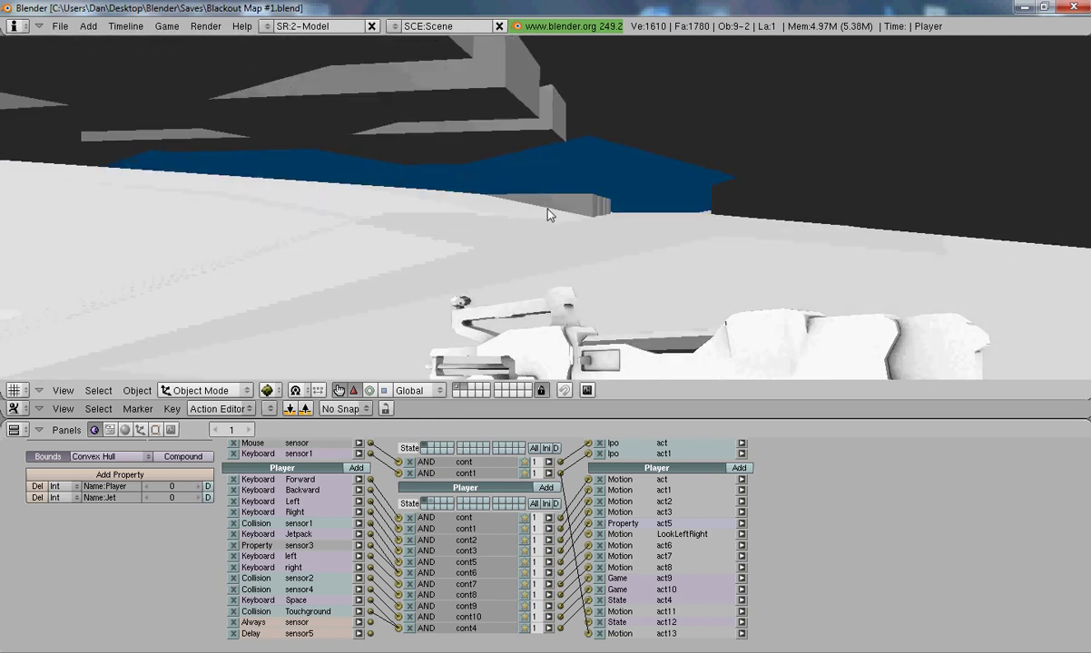
{"action": "key", "text": "Escape"}
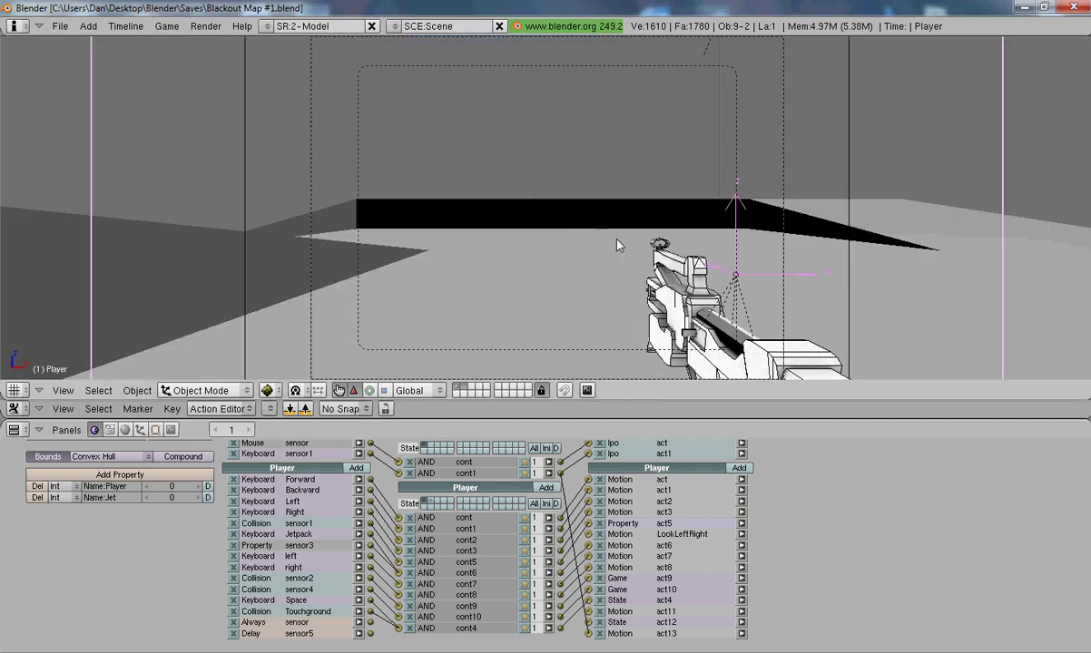
Step: Close the Blender window
{"action": "left_click", "coordinate": [1072, 9]}
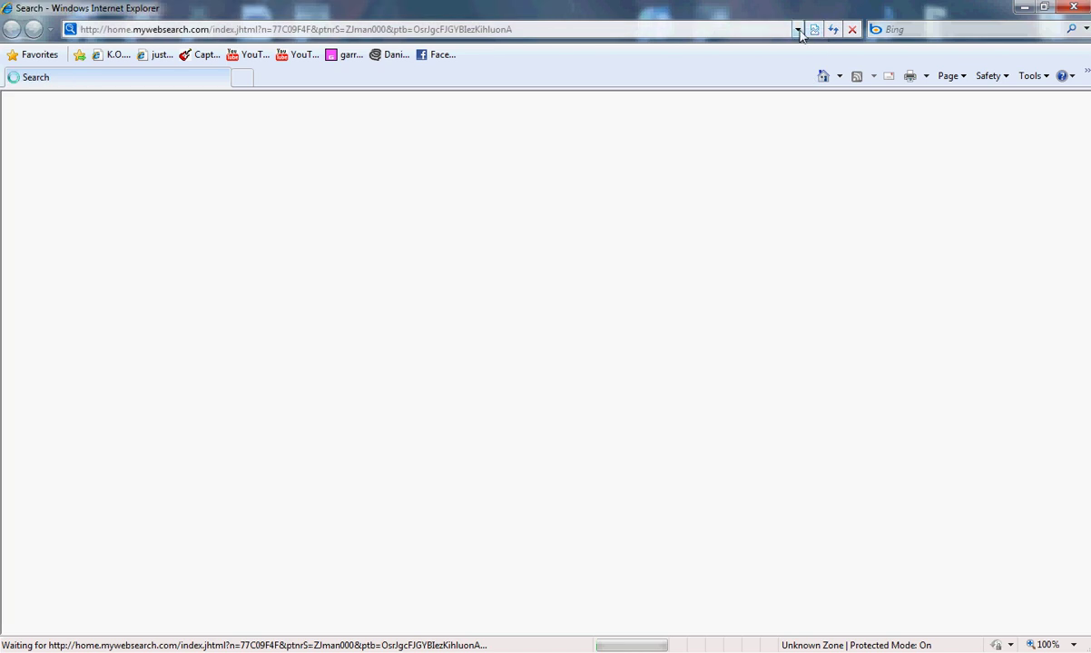
Step: Go to YouTube, open the DivinityStudio channel via the account menu, and scroll through it
{"action": "left_click", "coordinate": [798, 29]}
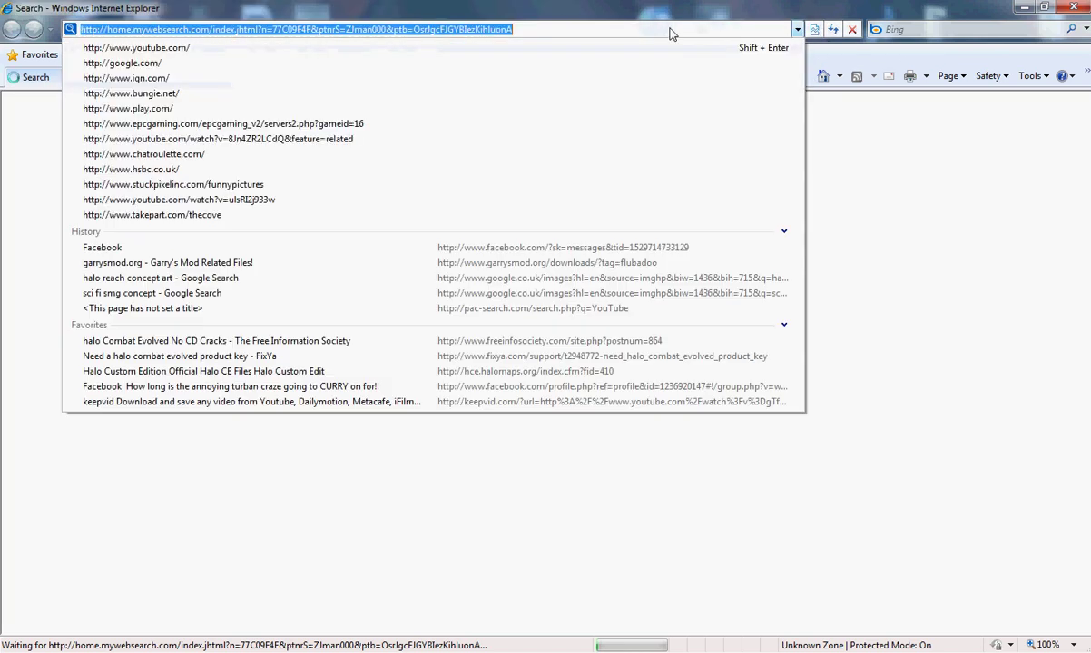
{"action": "left_click", "coordinate": [172, 46]}
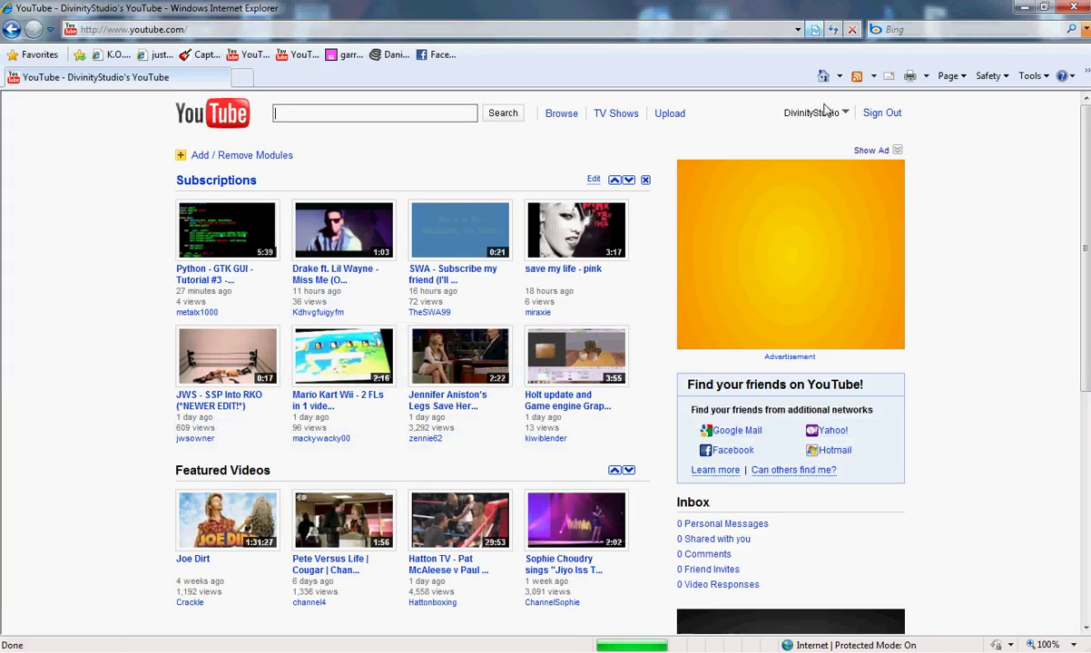
{"action": "left_click", "coordinate": [840, 113]}
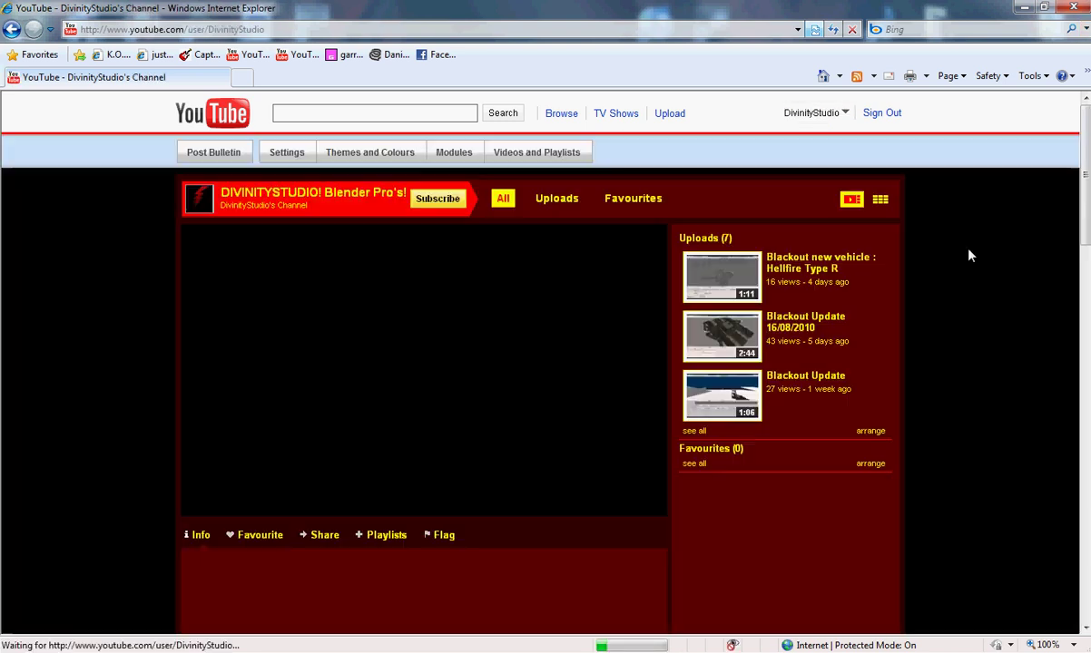
{"action": "scroll", "coordinate": [974, 255], "scroll_direction": "down", "scroll_amount": 2}
{"action": "scroll", "coordinate": [973, 263], "scroll_direction": "down", "scroll_amount": 4}
{"action": "scroll", "coordinate": [973, 265], "scroll_direction": "down", "scroll_amount": 2}
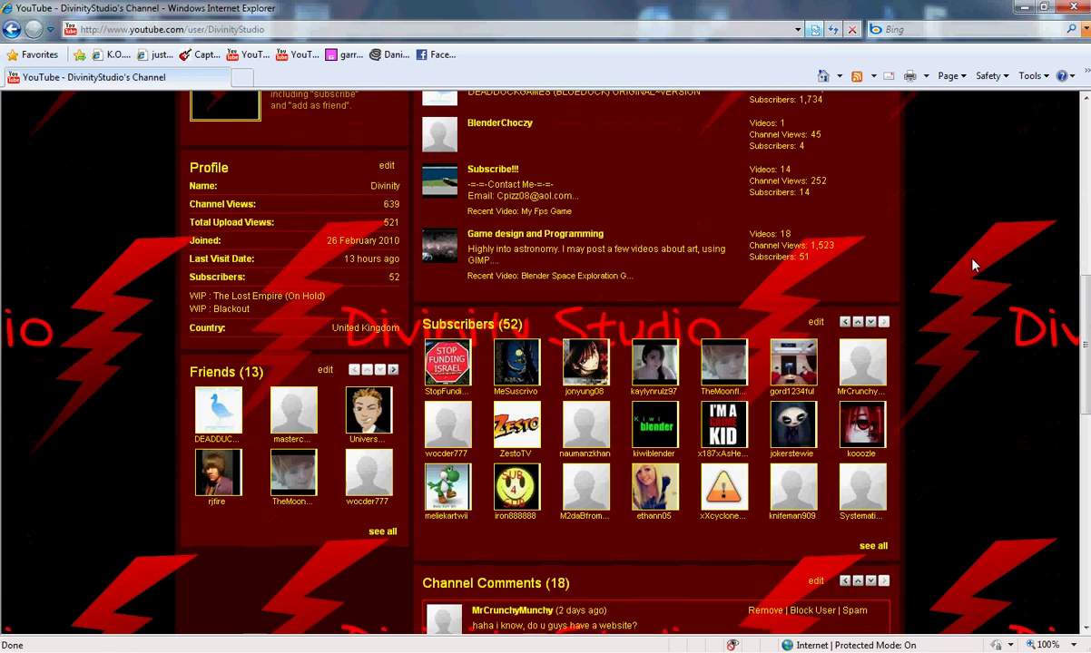
{"action": "scroll", "coordinate": [973, 266], "scroll_direction": "down", "scroll_amount": 2}
{"action": "scroll", "coordinate": [973, 266], "scroll_direction": "up", "scroll_amount": 6}
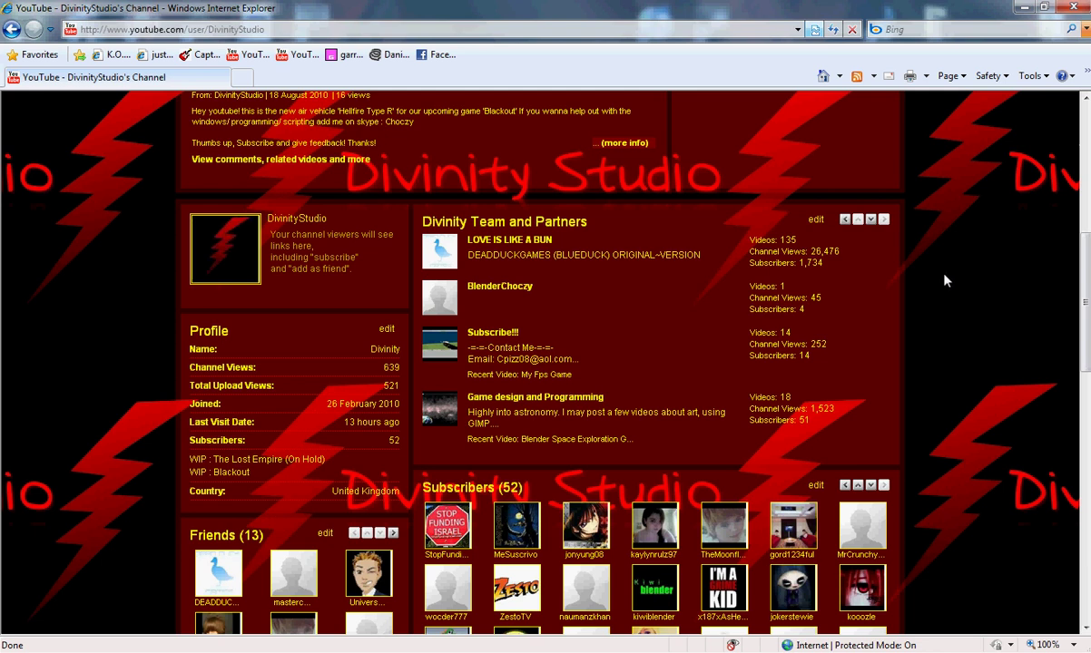